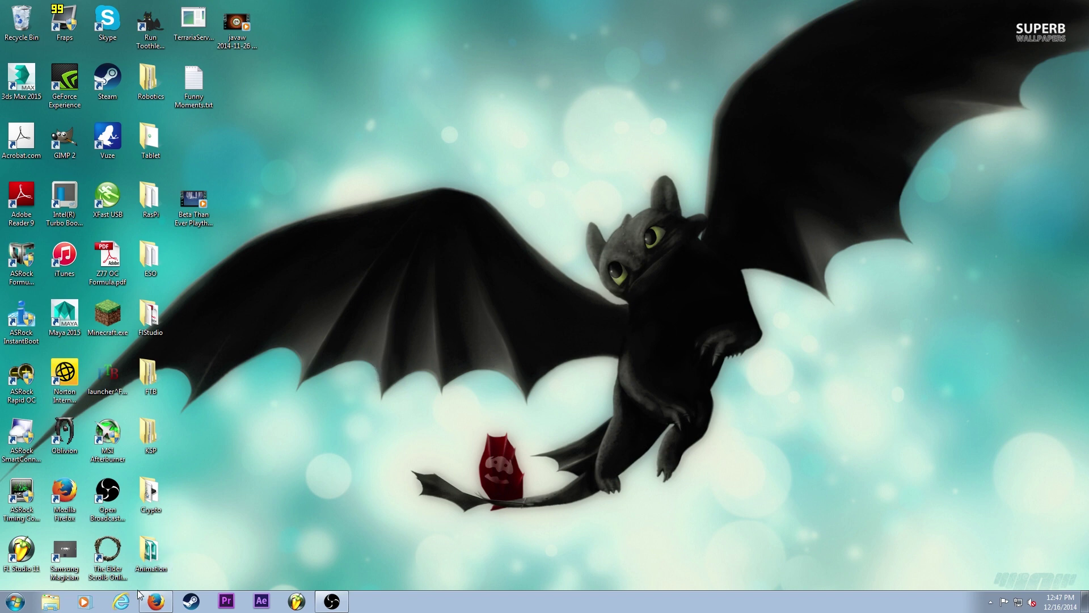
# Open Explorer and go to G:\Program Files (x86)\Steam.
pyautogui.click(50, 602)
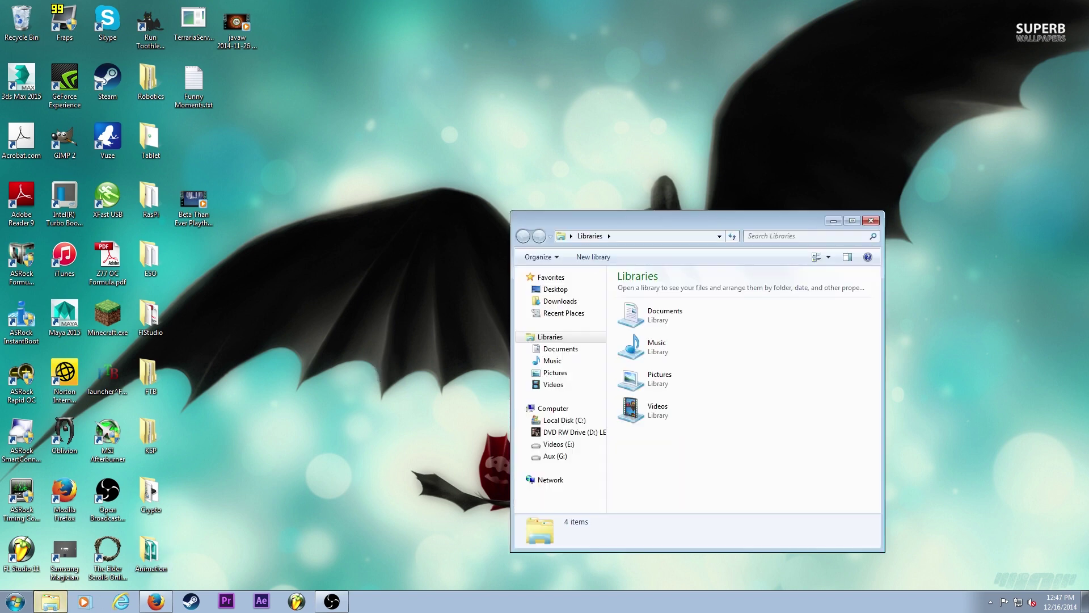
pyautogui.click(555, 456)
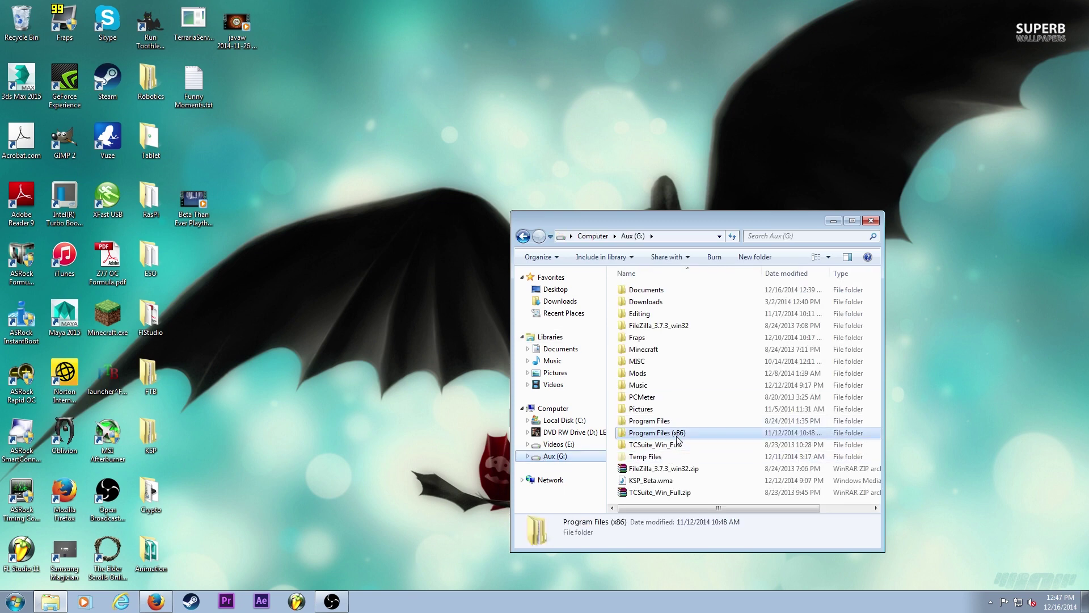
pyautogui.doubleClick(652, 433)
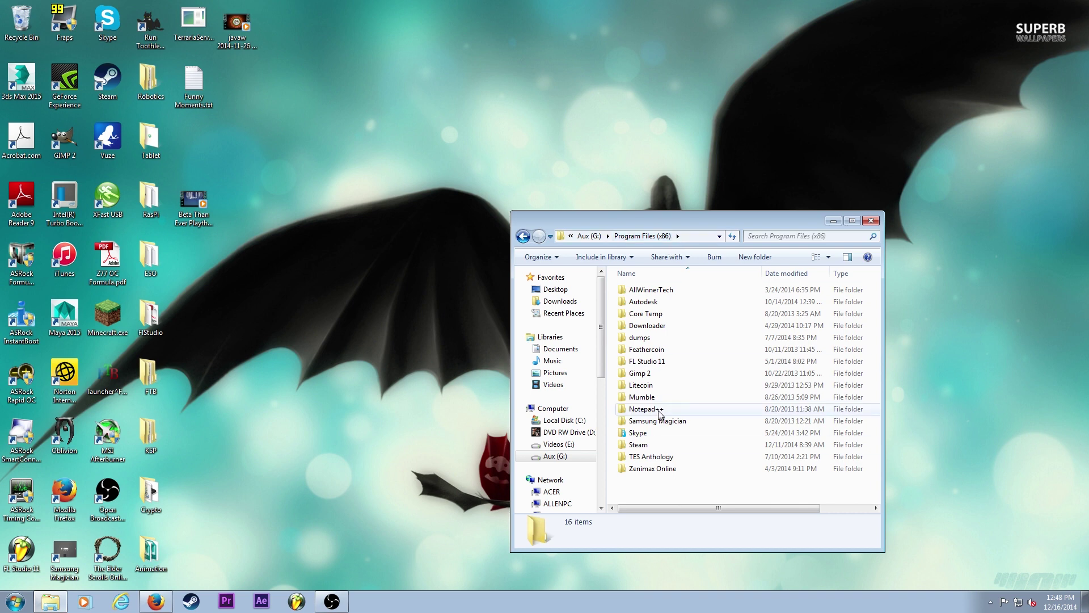
pyautogui.doubleClick(654, 445)
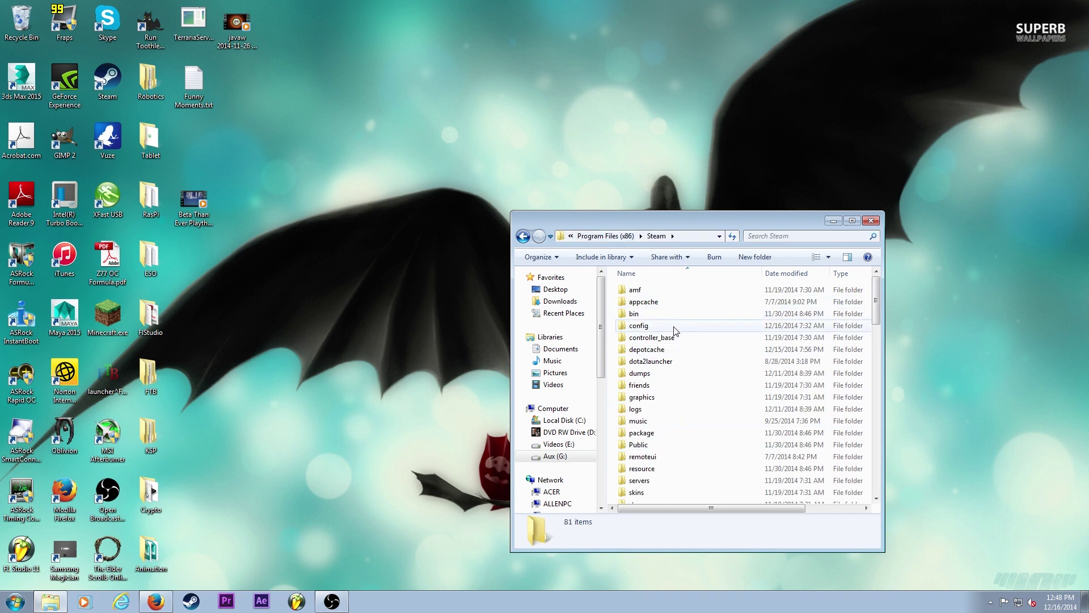
# Open SteamApps\common\Kerbal Space Program and select KSP.exe.
pyautogui.scroll(-1, 669, 369)
pyautogui.click(662, 485)
pyautogui.doubleClick(662, 485)
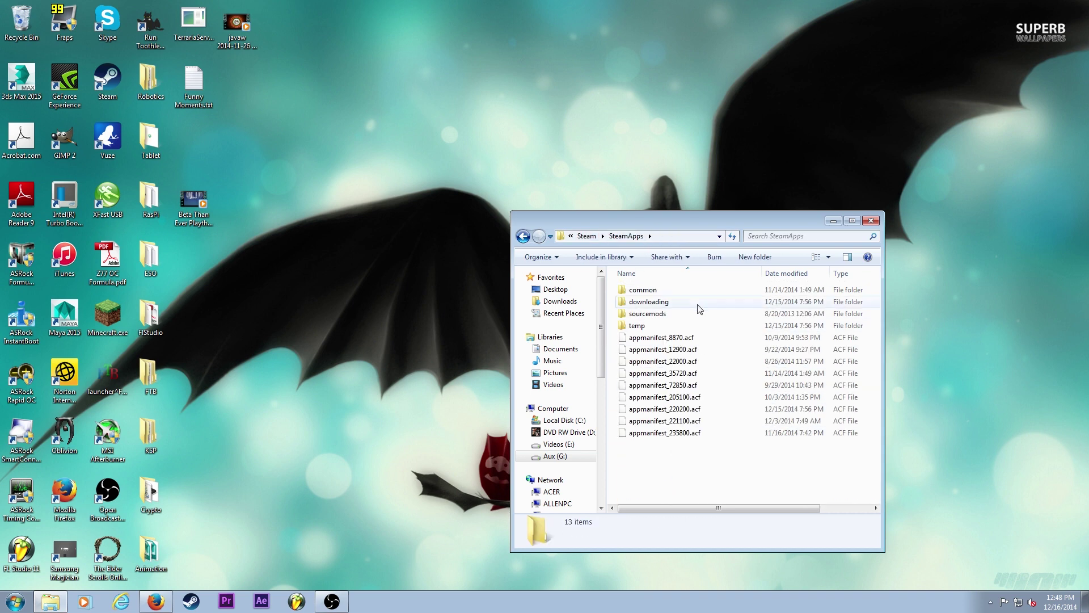
pyautogui.doubleClick(662, 288)
pyautogui.doubleClick(661, 362)
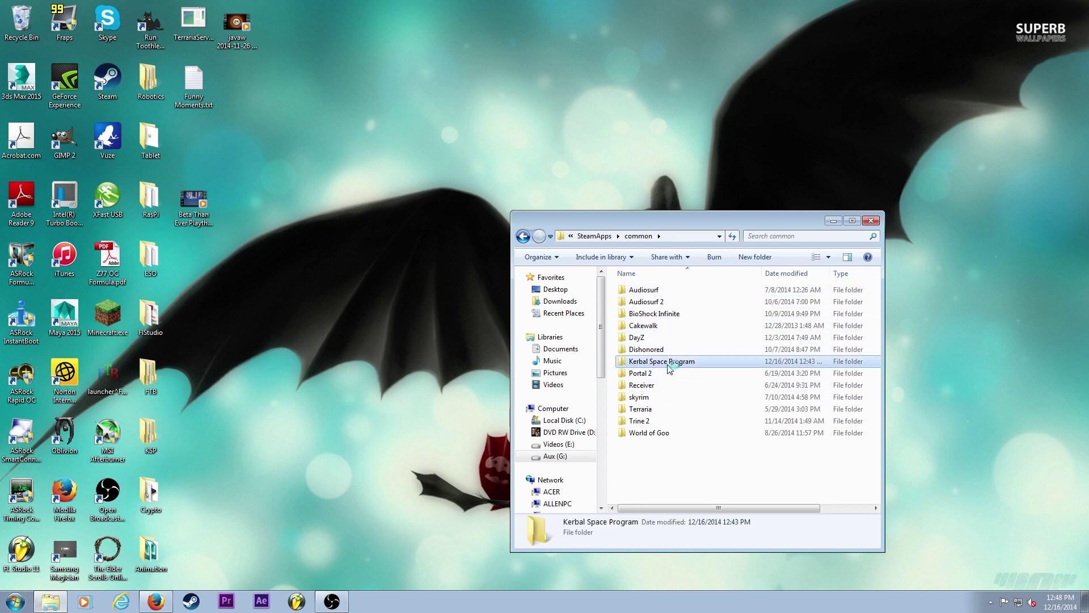
pyautogui.scroll(-1, 752, 397)
pyautogui.scroll(-3, 752, 397)
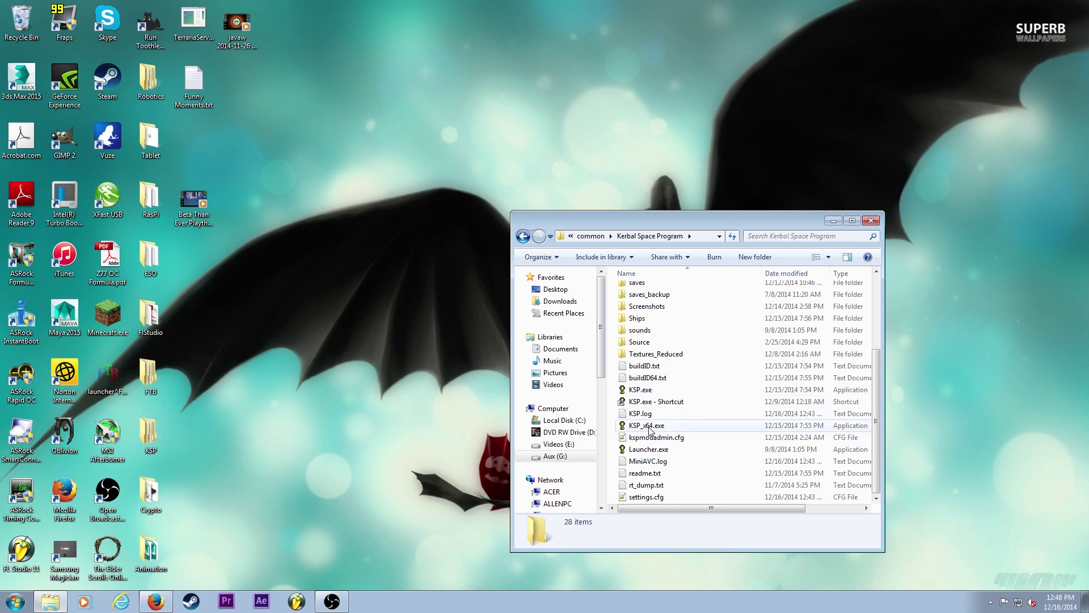
pyautogui.click(640, 392)
# Create a KSP.exe shortcut with -force-opengl appended to its Target and place it on the desktop.
pyautogui.rightClick(641, 393)
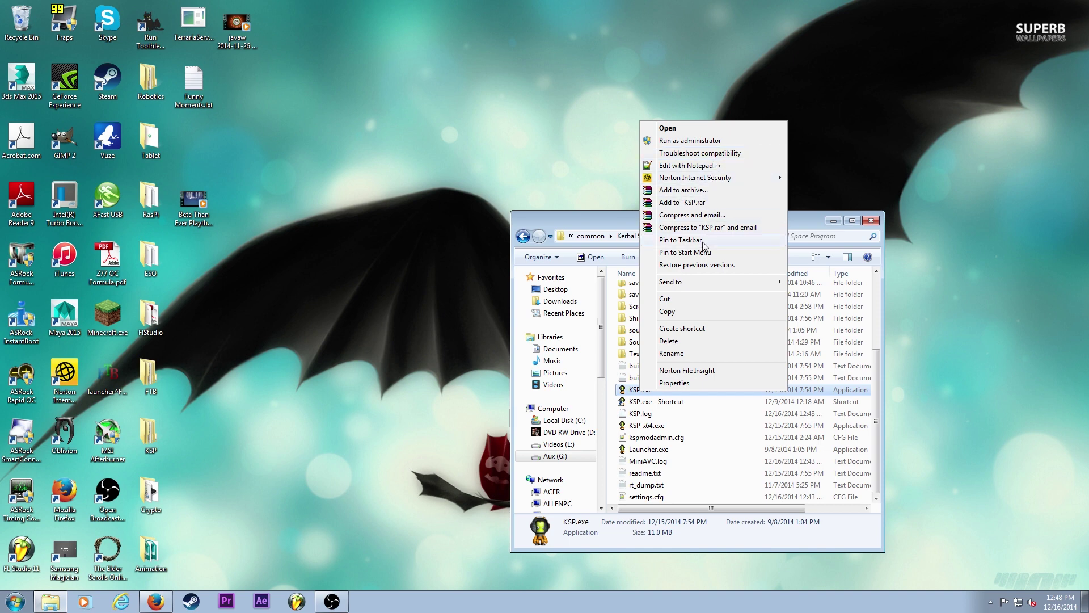
pyautogui.click(705, 312)
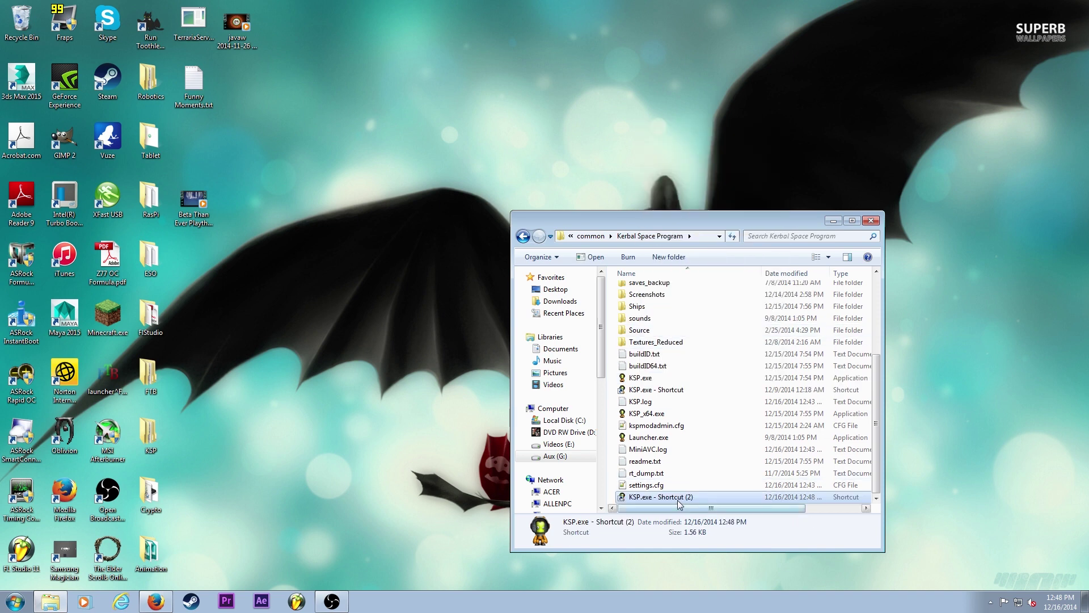
pyautogui.rightClick(650, 393)
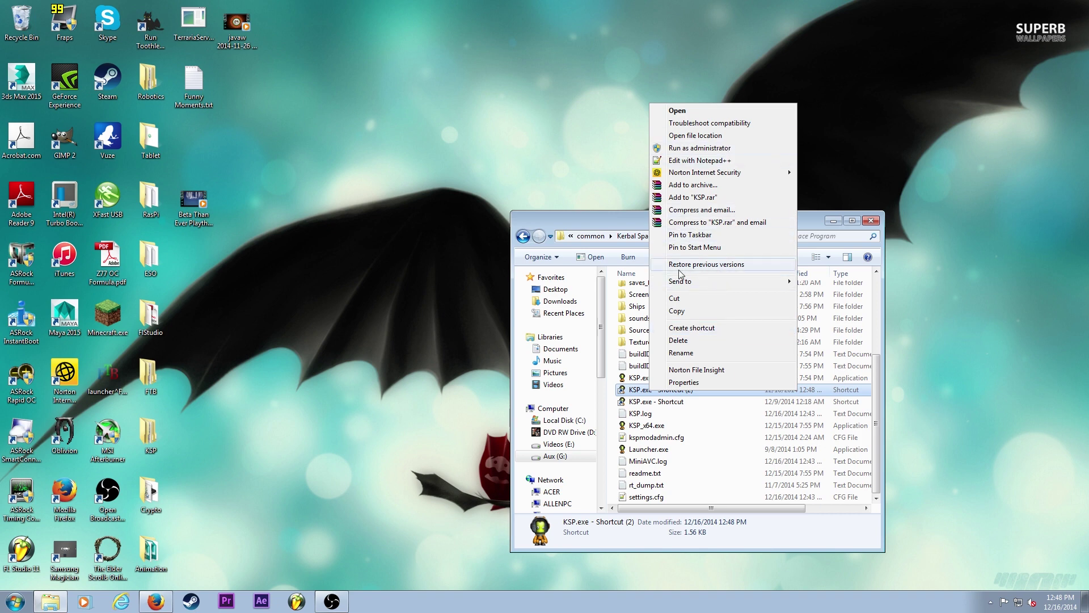
pyautogui.click(696, 383)
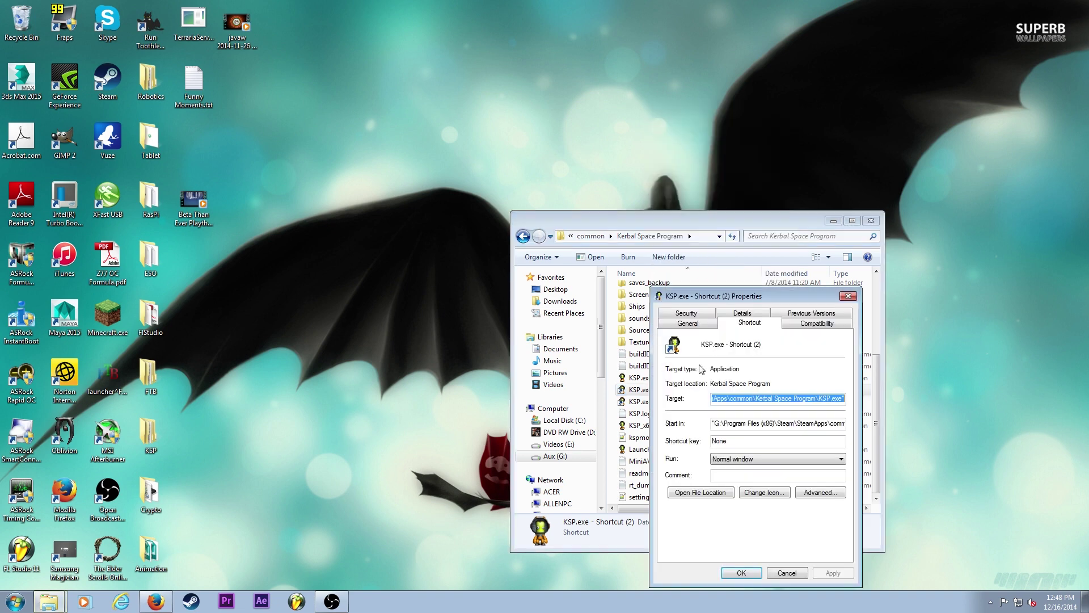
pyautogui.click(841, 398)
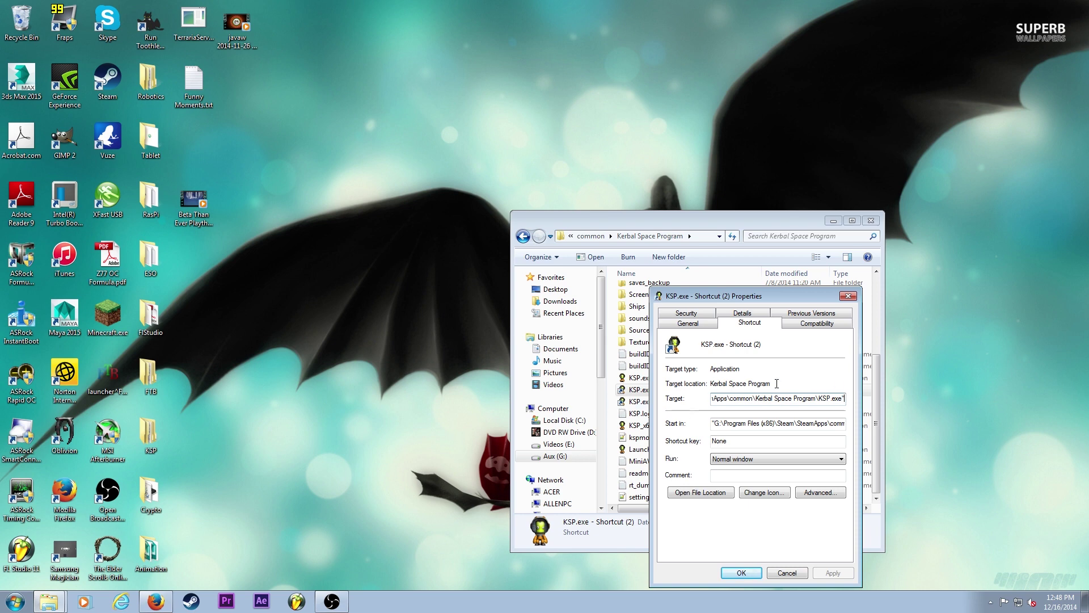
pyautogui.write('-force-opengl')
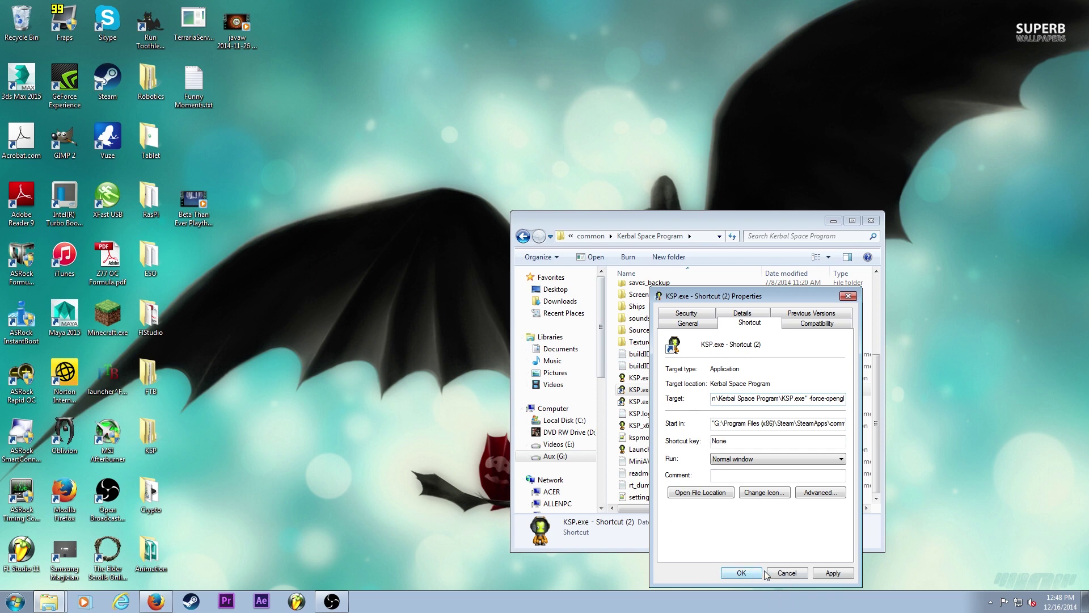
pyautogui.click(833, 573)
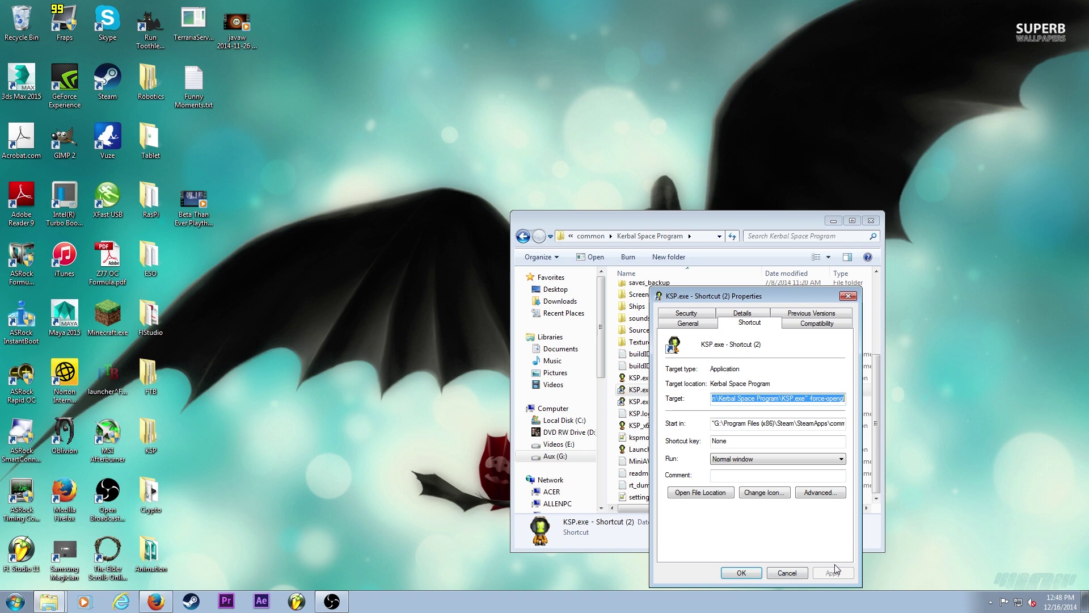
pyautogui.click(740, 573)
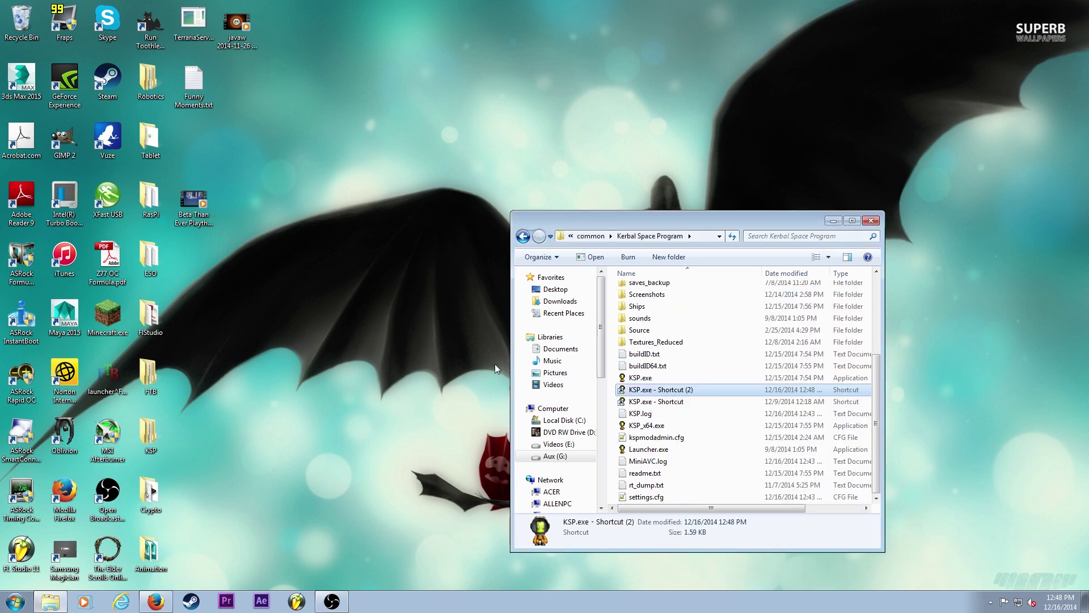
pyautogui.moveTo(294, 297); pyautogui.dragTo(294, 299)
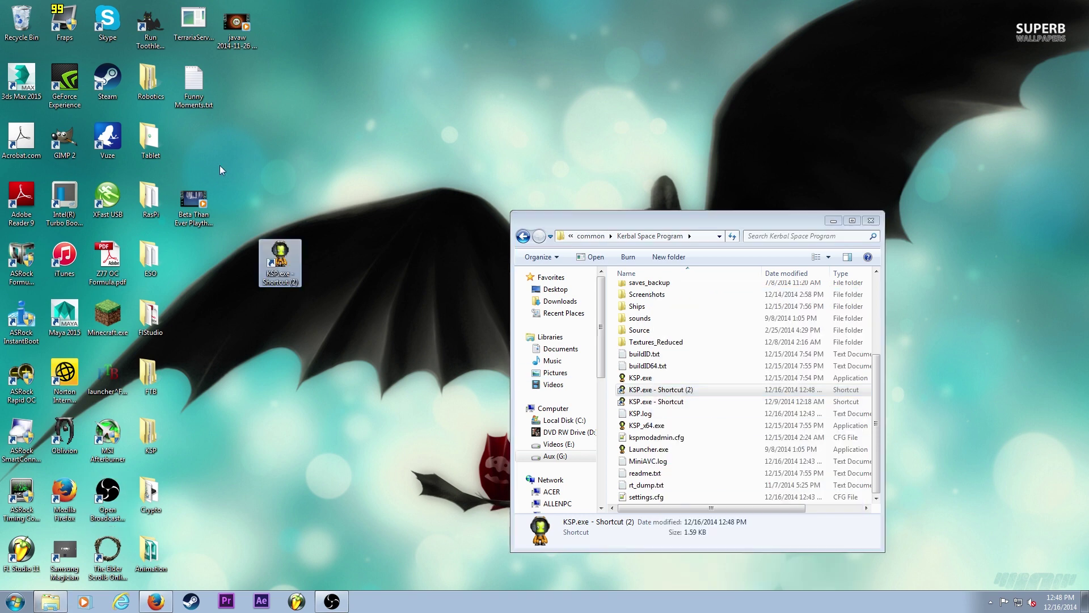
pyautogui.click(833, 220)
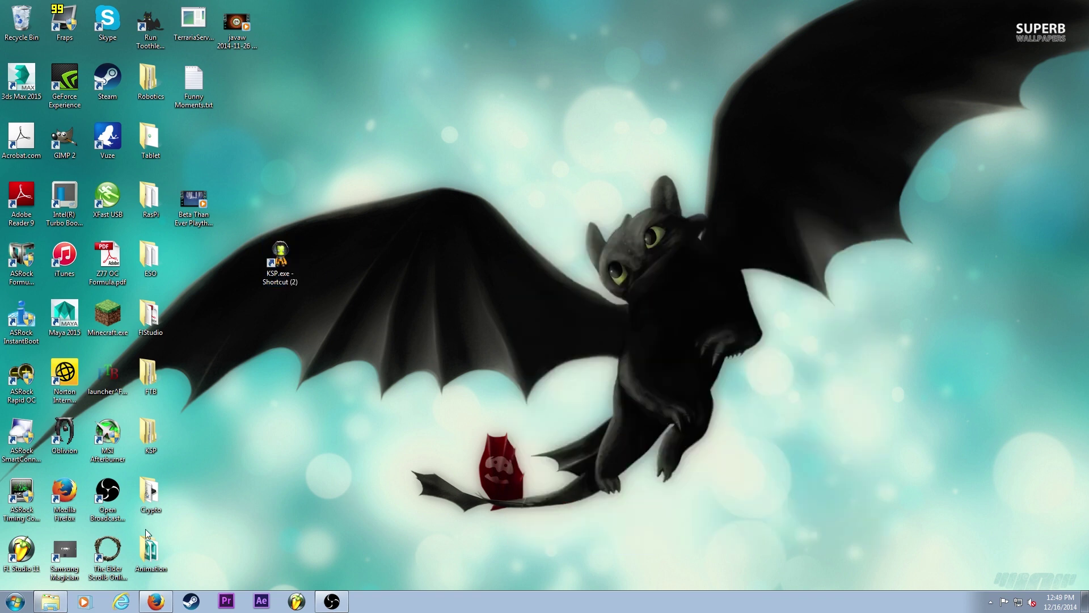
pyautogui.click(158, 604)
pyautogui.click(156, 601)
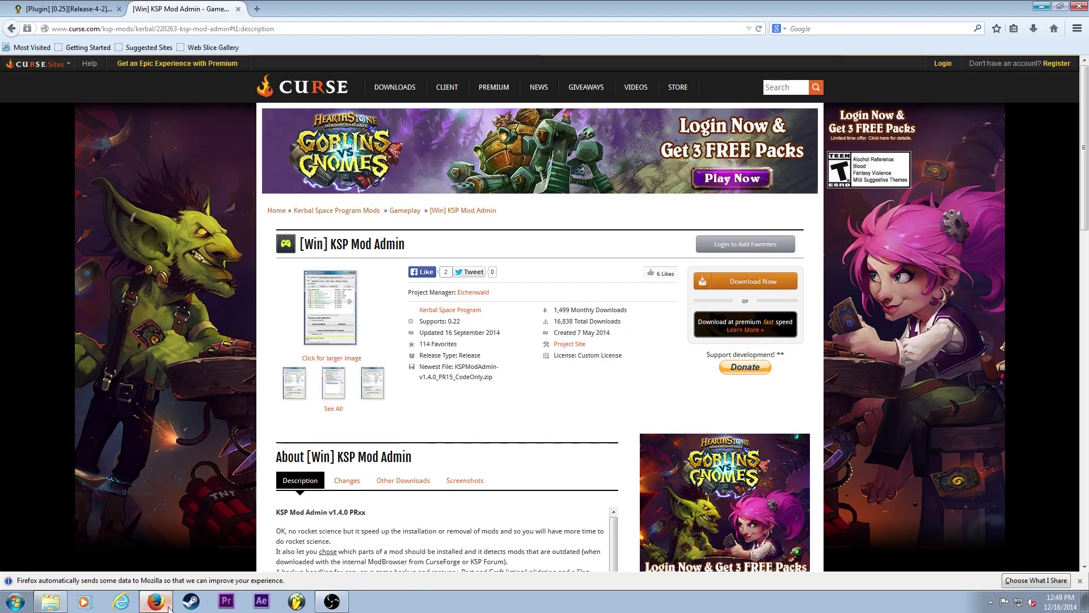
pyautogui.click(71, 10)
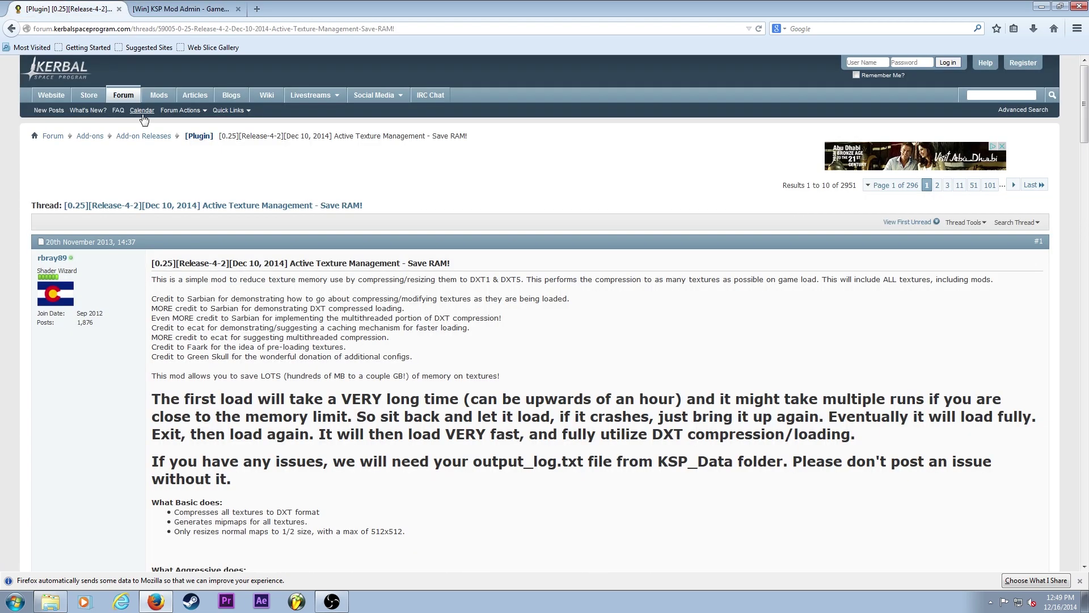
pyautogui.scroll(-5, 337, 281)
pyautogui.scroll(5, 343, 278)
pyautogui.click(199, 12)
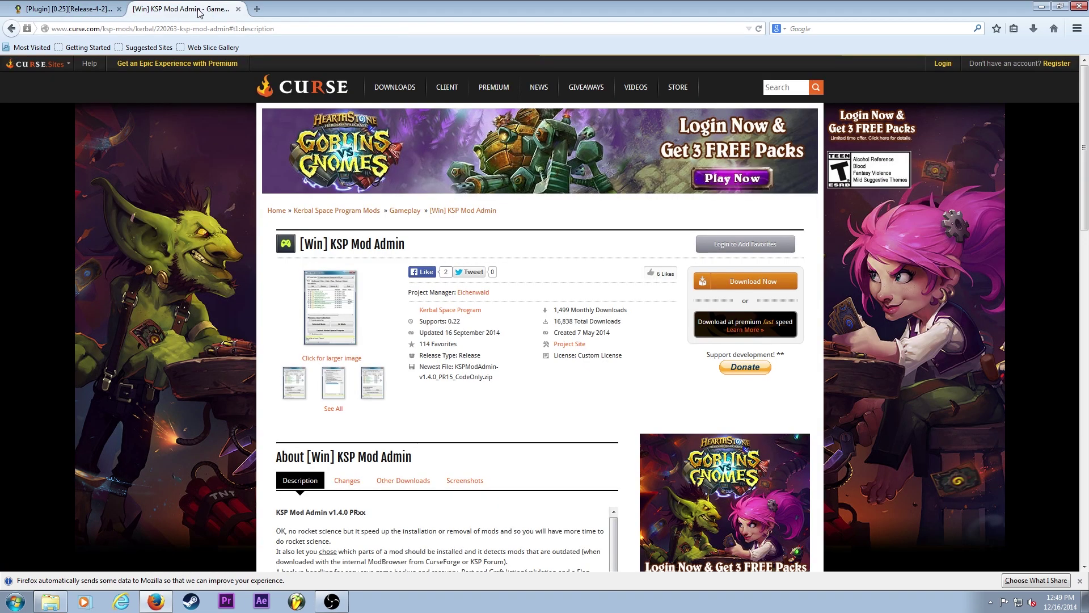
pyautogui.scroll(-6, 340, 136)
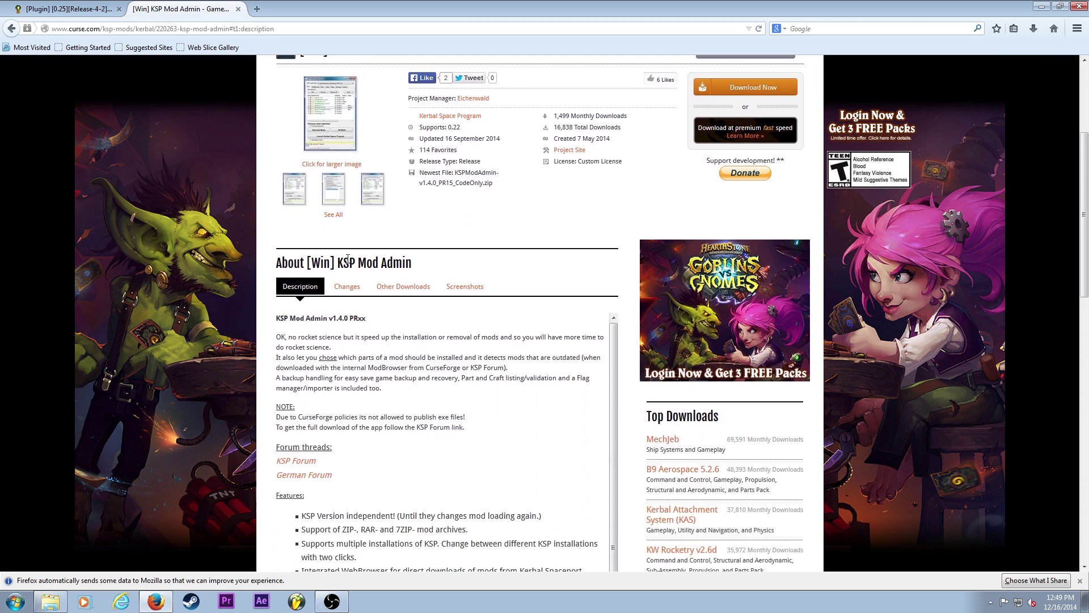
pyautogui.moveTo(343, 261); pyautogui.dragTo(313, 263)
pyautogui.click(425, 270)
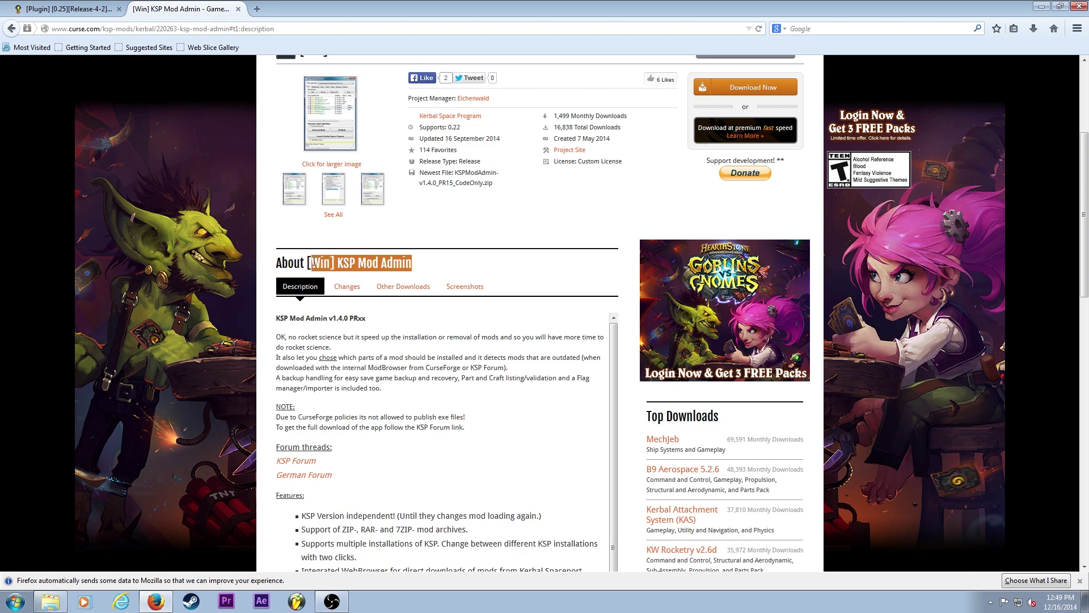
pyautogui.scroll(6, 446, 285)
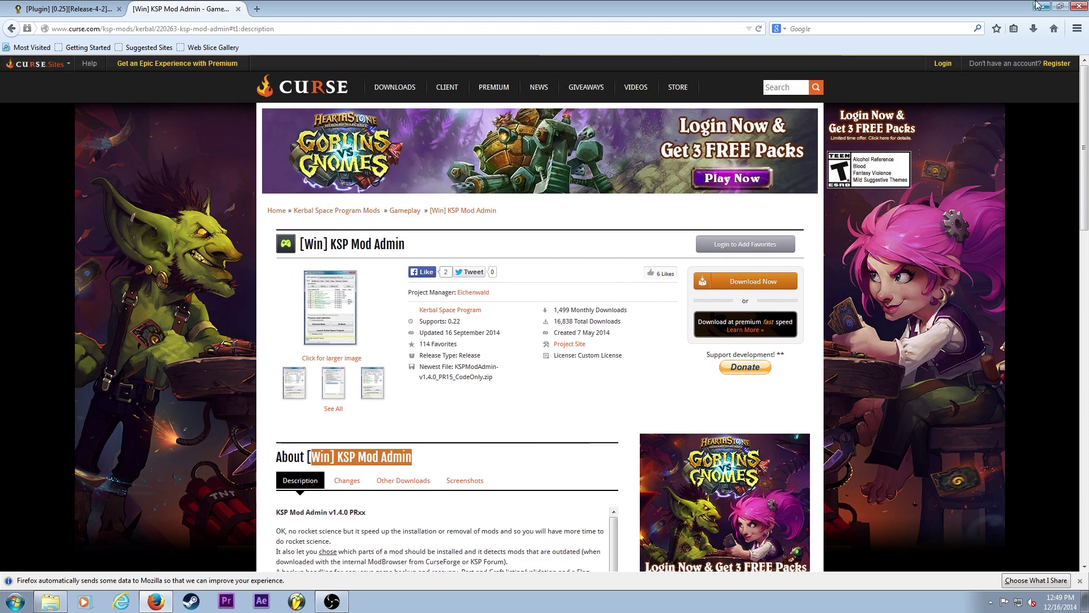
pyautogui.click(227, 28)
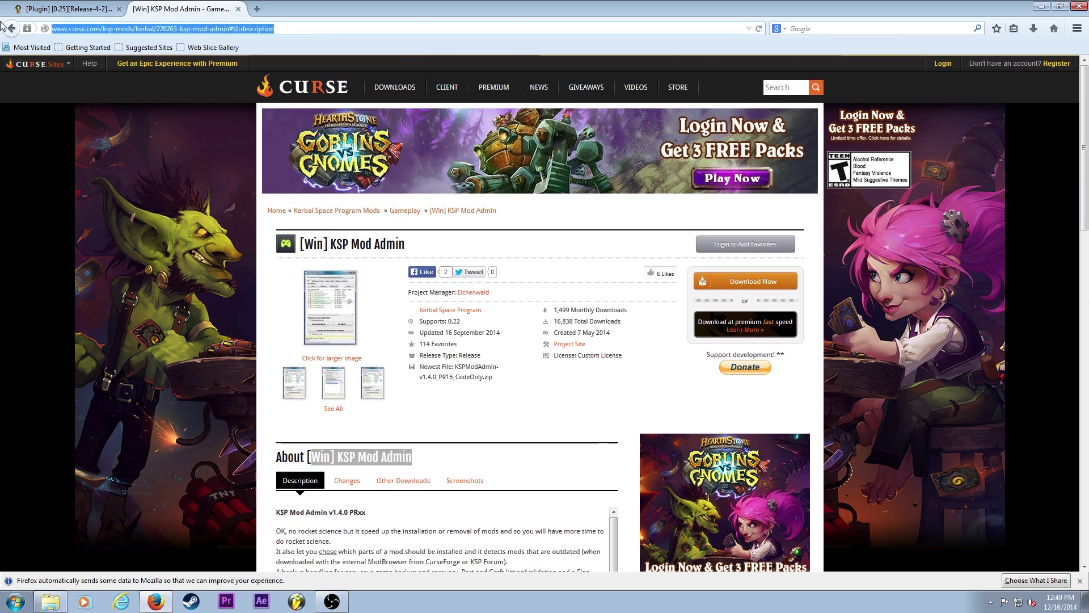
pyautogui.click(1041, 7)
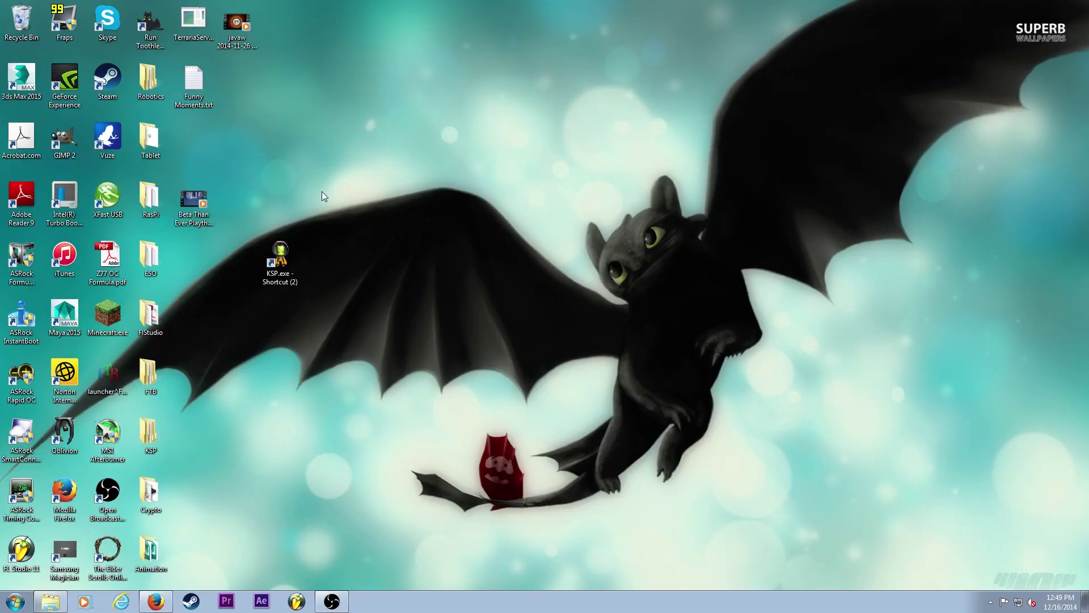
# From the desktop KSP folder, open KSPModAdmin-v1.4.0_PR12 > 1.4.0.12 > KSPModAdmin.
pyautogui.doubleClick(142, 440)
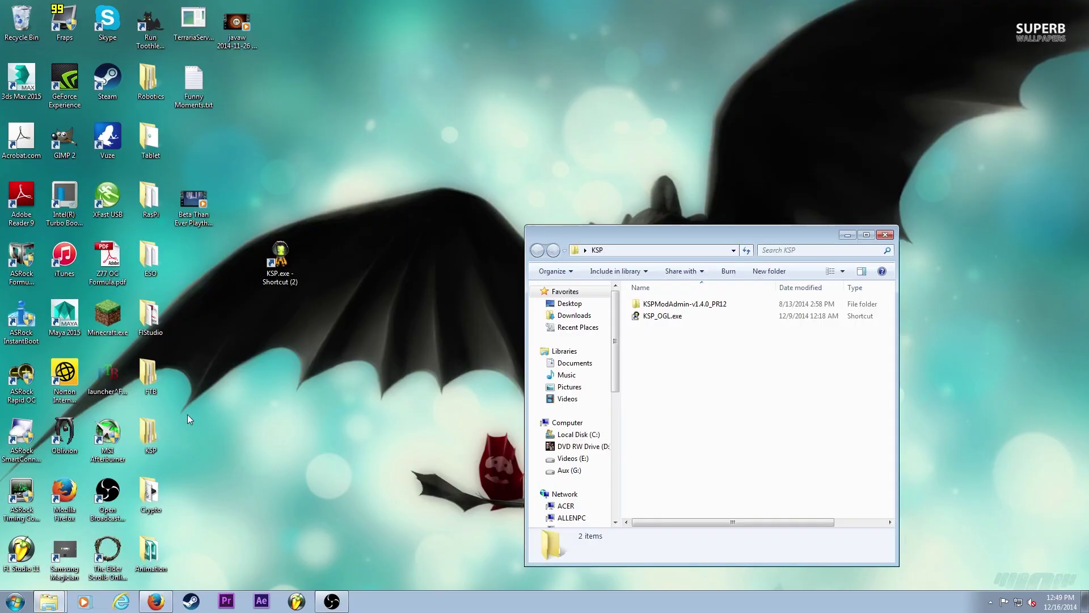
pyautogui.doubleClick(702, 305)
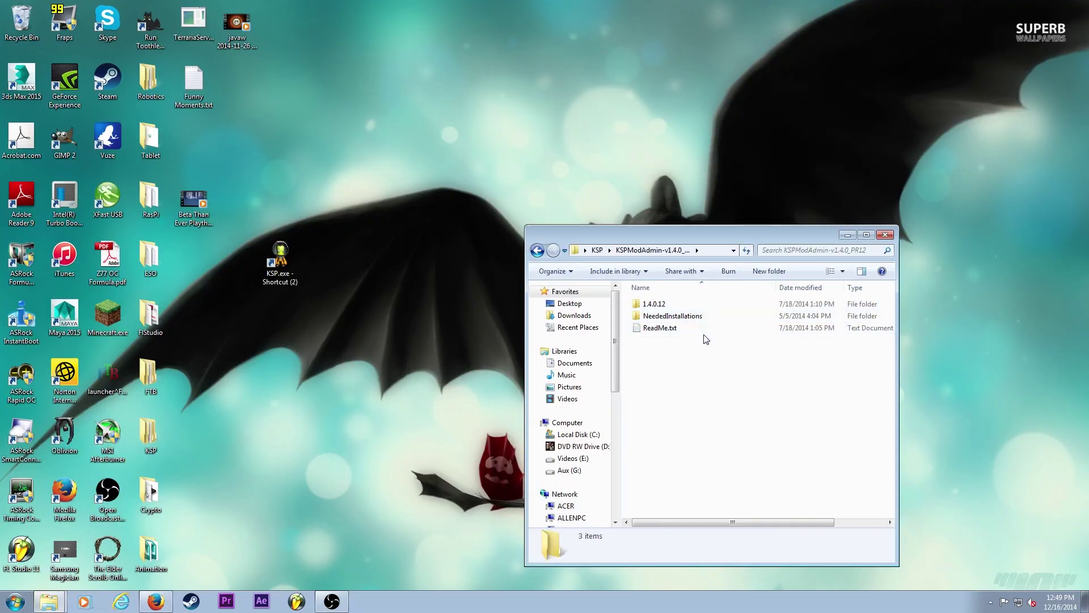
pyautogui.doubleClick(678, 316)
pyautogui.click(537, 250)
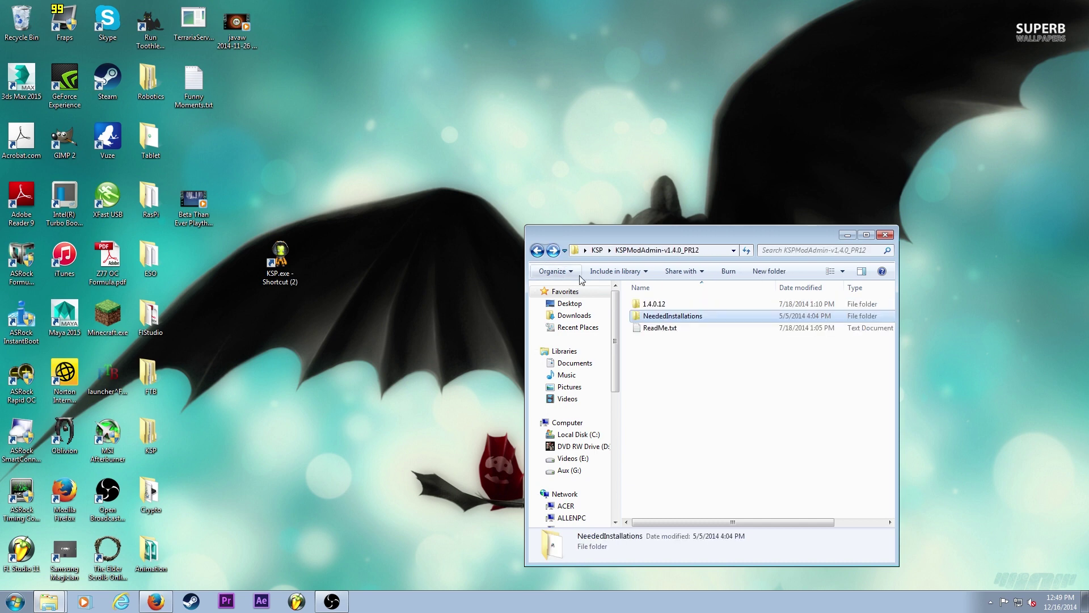
pyautogui.doubleClick(669, 305)
pyautogui.doubleClick(664, 305)
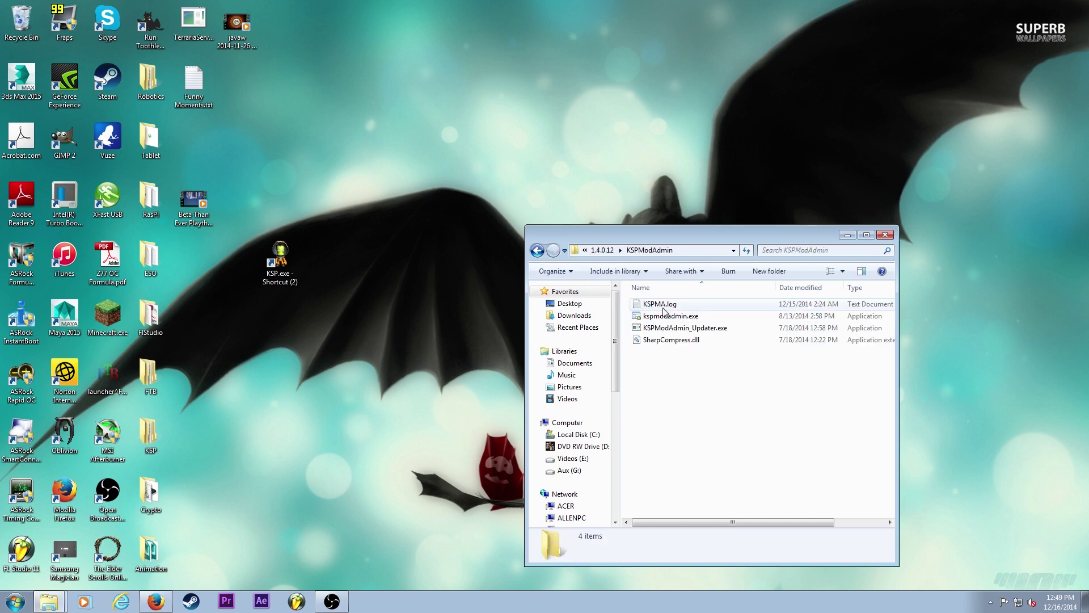
pyautogui.click(672, 317)
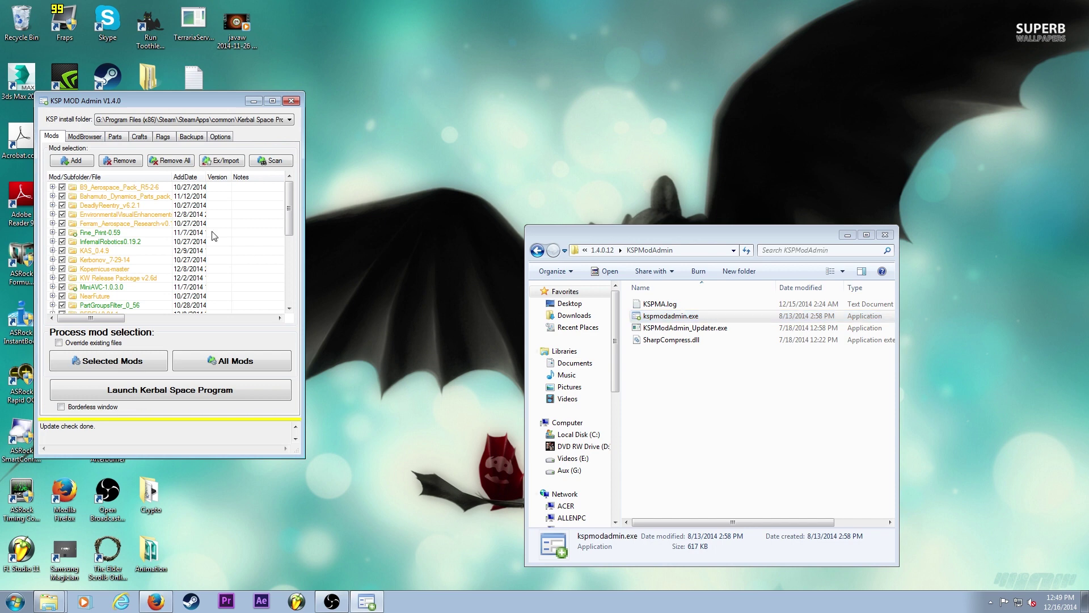
pyautogui.moveTo(91, 318); pyautogui.dragTo(71, 306)
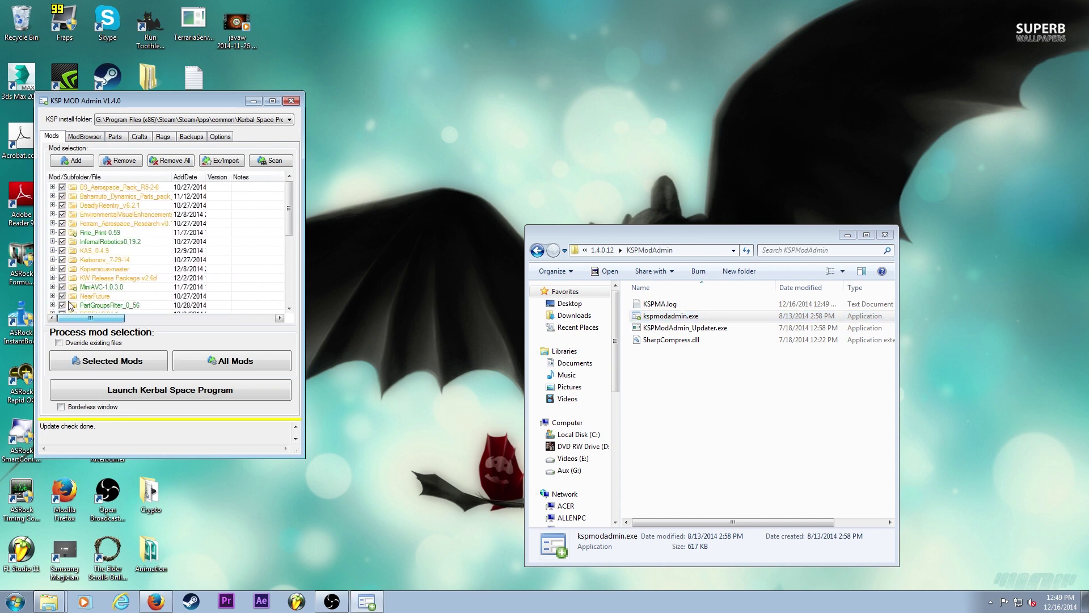
pyautogui.click(273, 101)
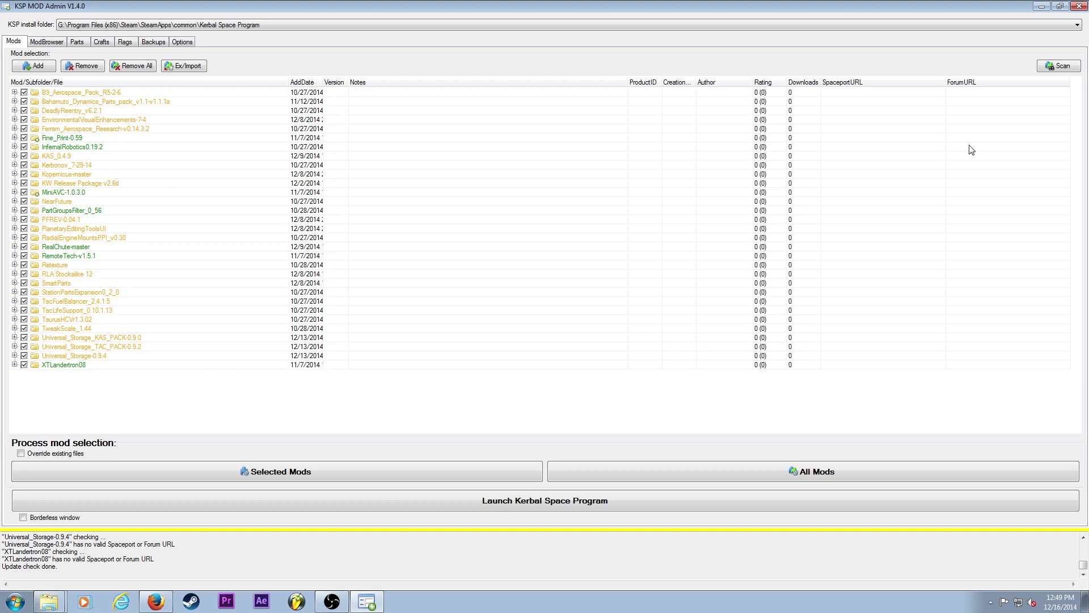
pyautogui.moveTo(887, 6); pyautogui.dragTo(357, 79)
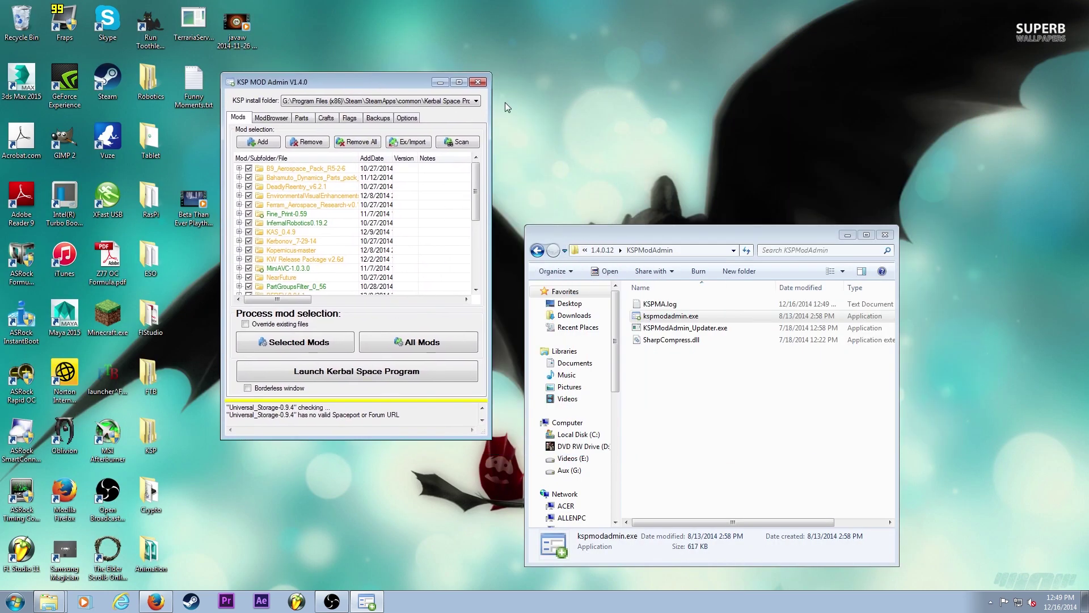
pyautogui.click(271, 146)
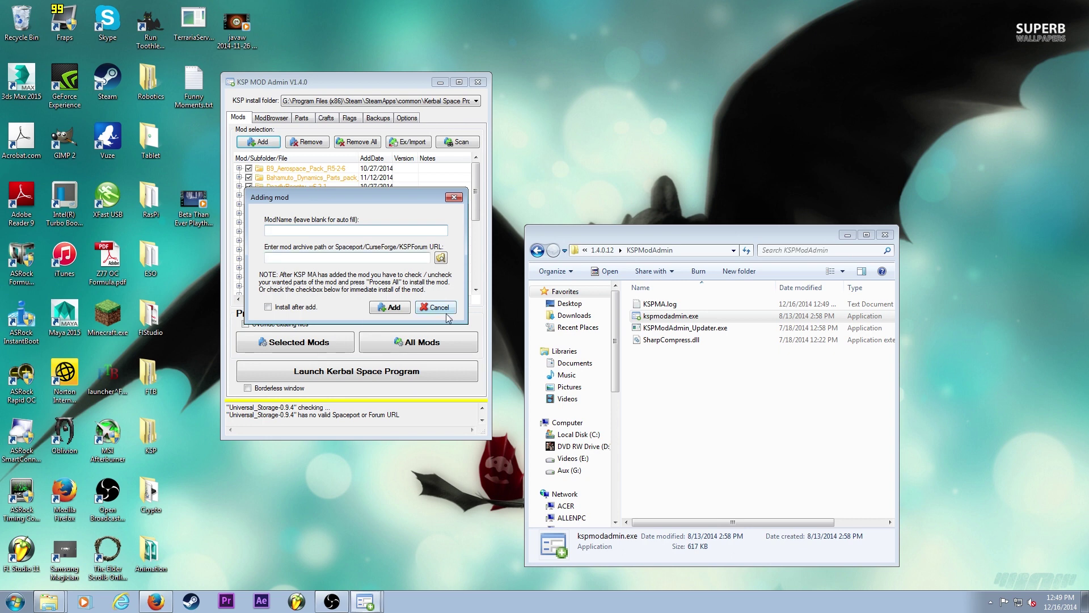
pyautogui.click(436, 253)
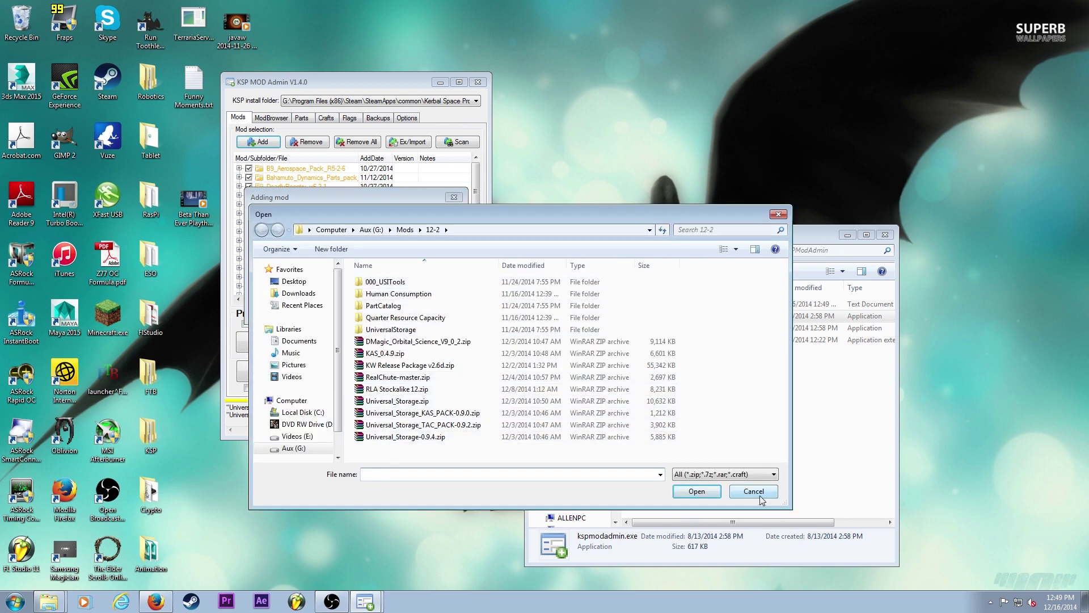
pyautogui.click(778, 214)
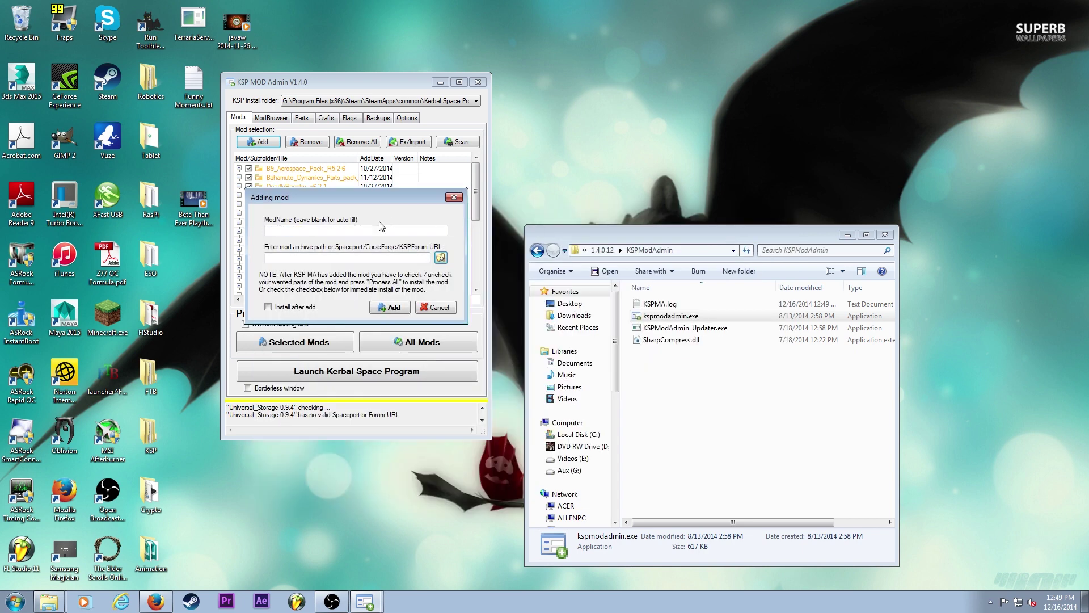
pyautogui.click(395, 310)
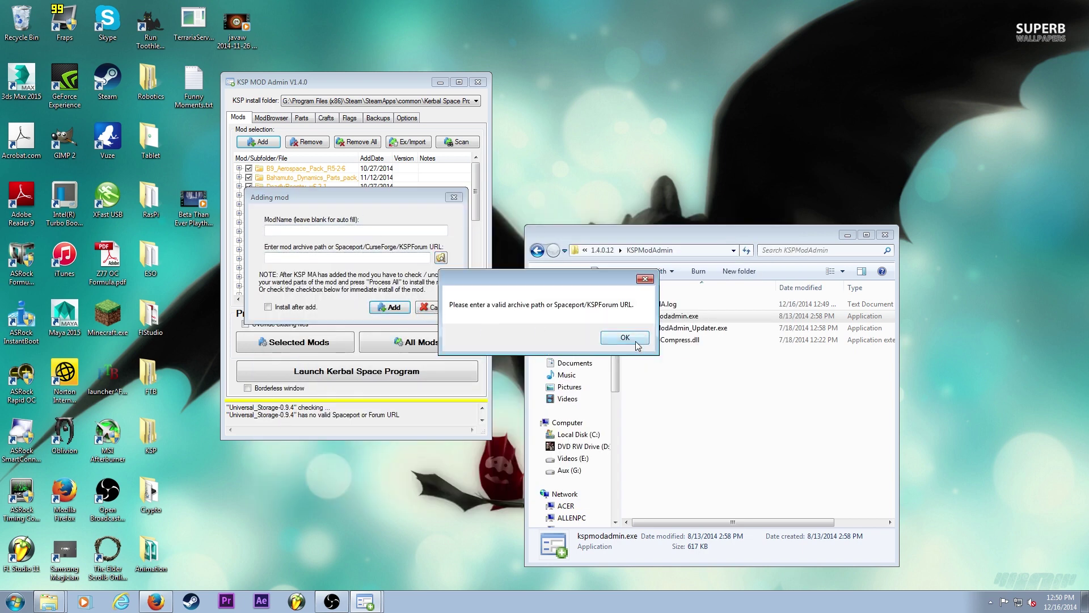
pyautogui.click(627, 340)
pyautogui.click(436, 308)
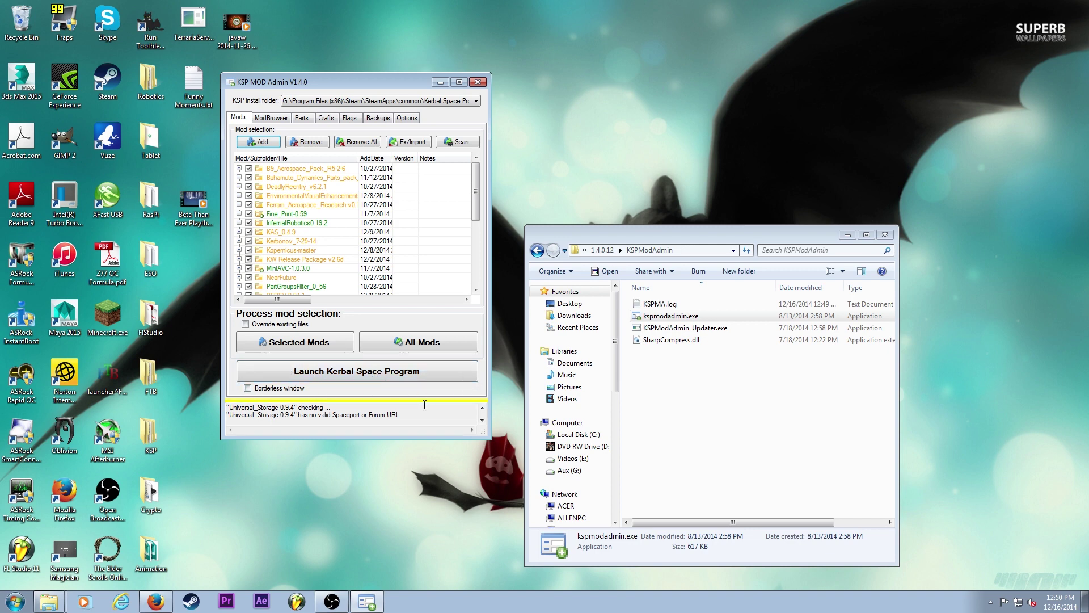
# Move KSP Mod Admin to the top right and place the KSP.exe - Shortcut (2) icon near the desktop's top.
pyautogui.moveTo(396, 82); pyautogui.dragTo(606, 19)
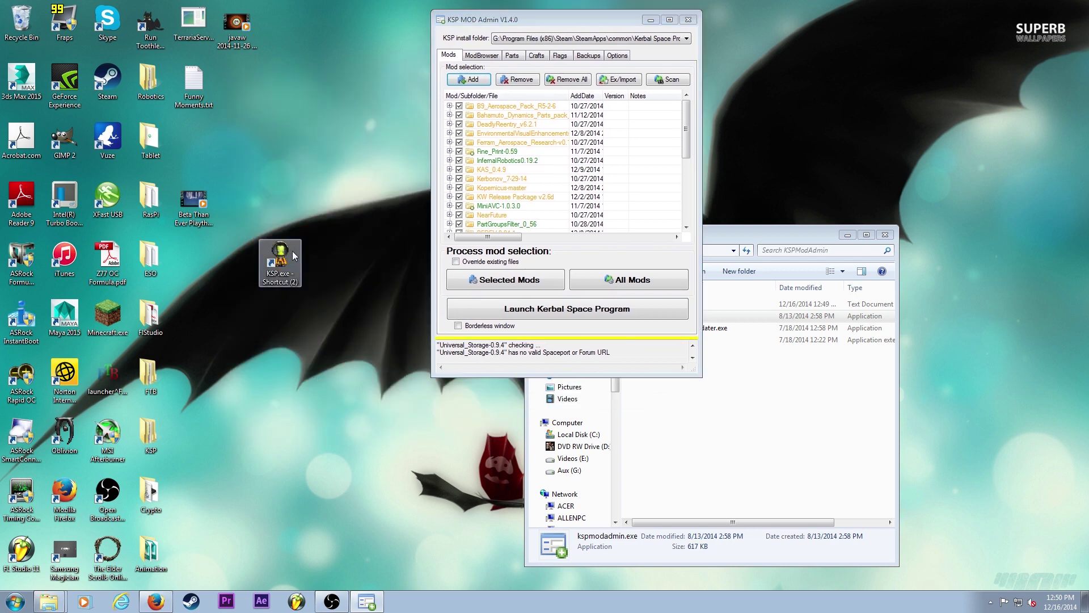
pyautogui.moveTo(292, 251); pyautogui.dragTo(227, 152)
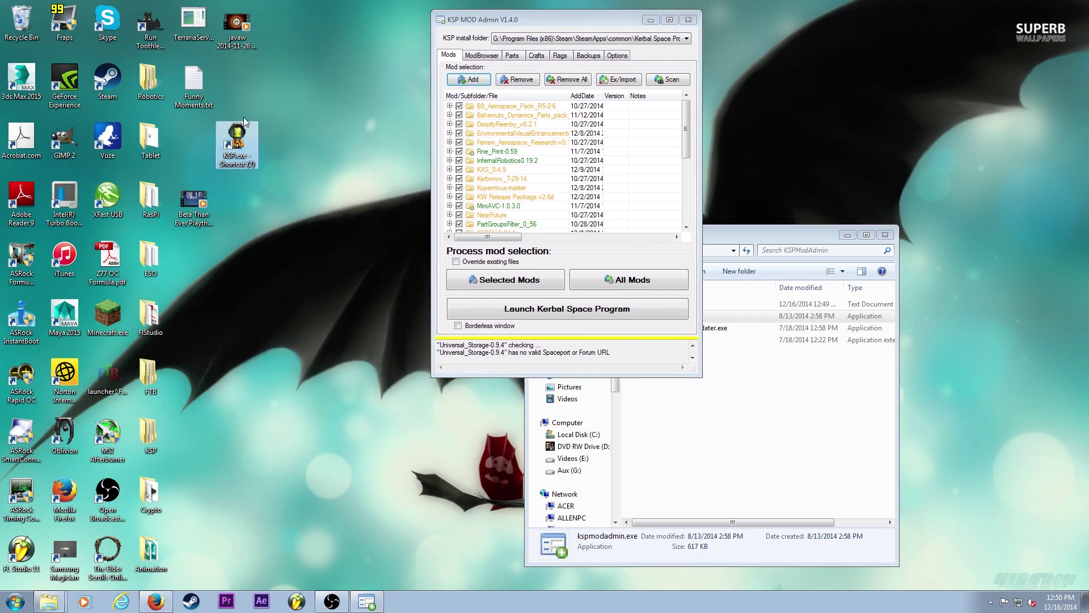
pyautogui.click(265, 296)
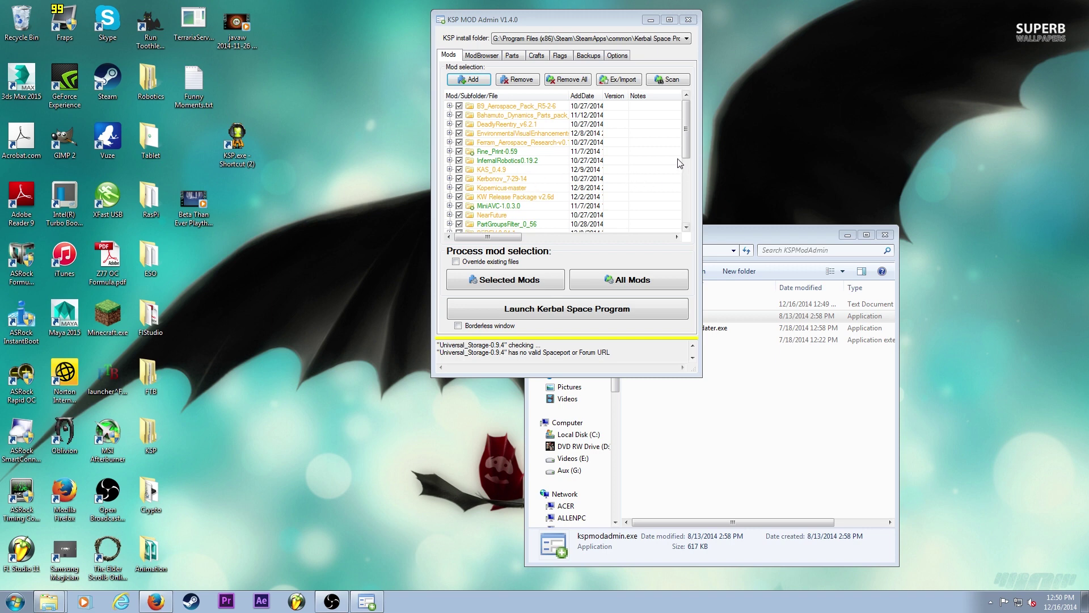
pyautogui.scroll(-1, 684, 169)
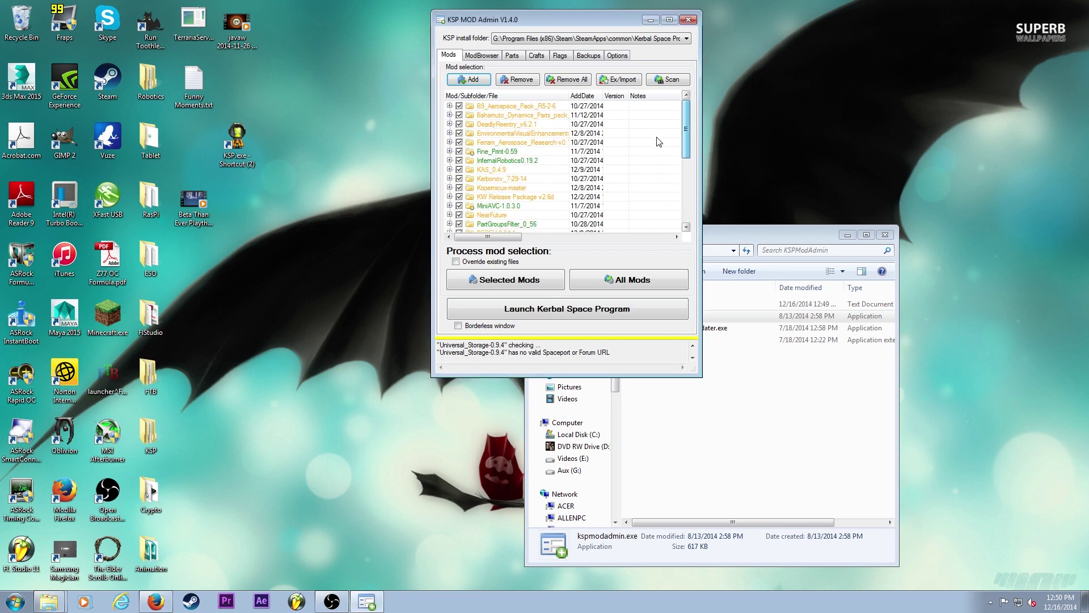
pyautogui.scroll(1, 659, 146)
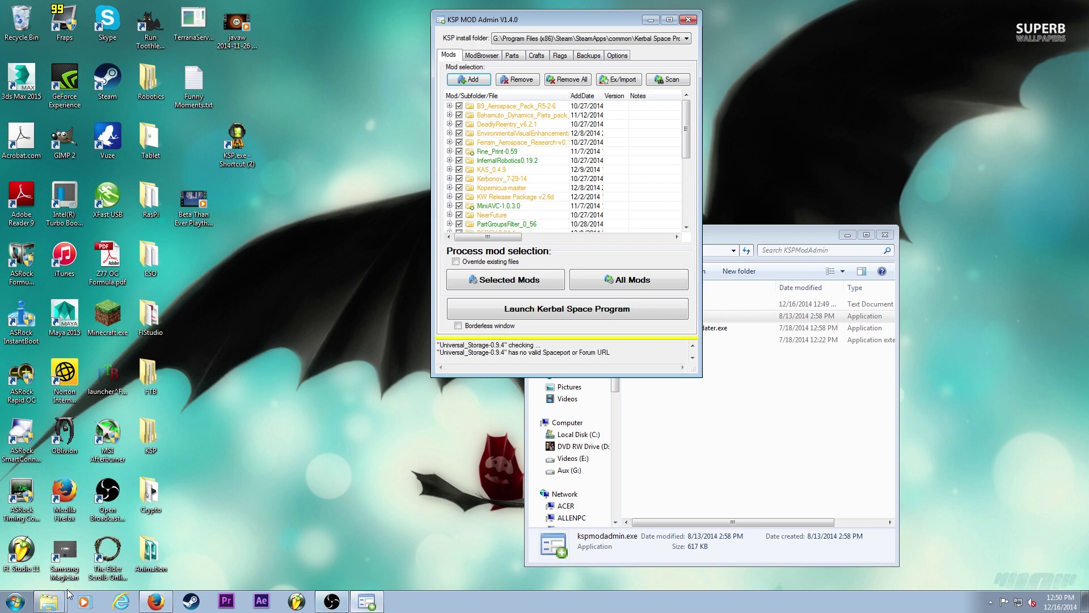
# Bring up Firefox and read through the Active Texture Management forum thread.
pyautogui.click(157, 601)
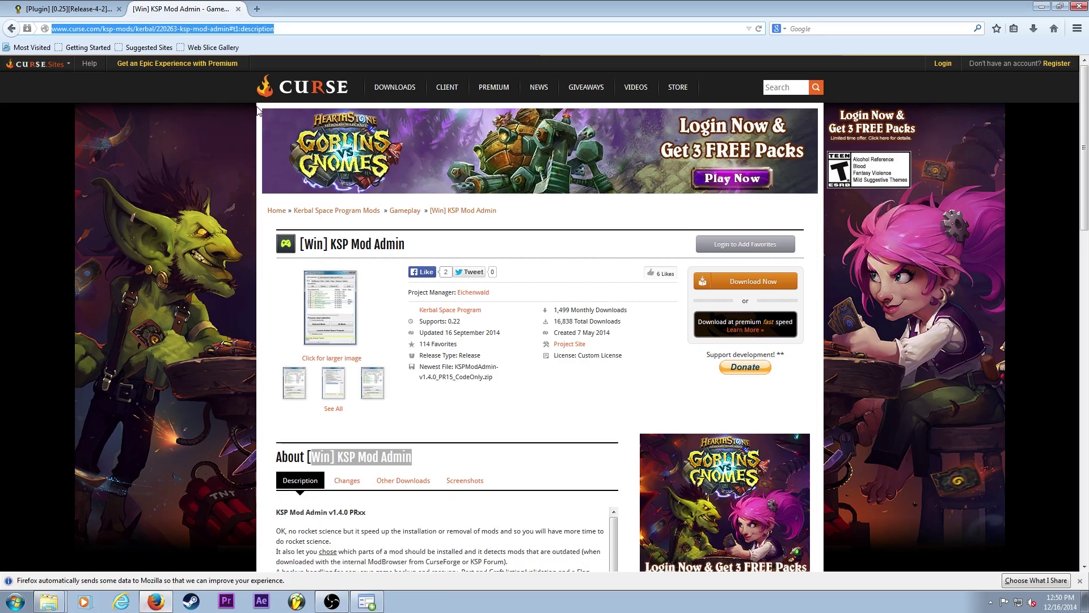
pyautogui.click(84, 10)
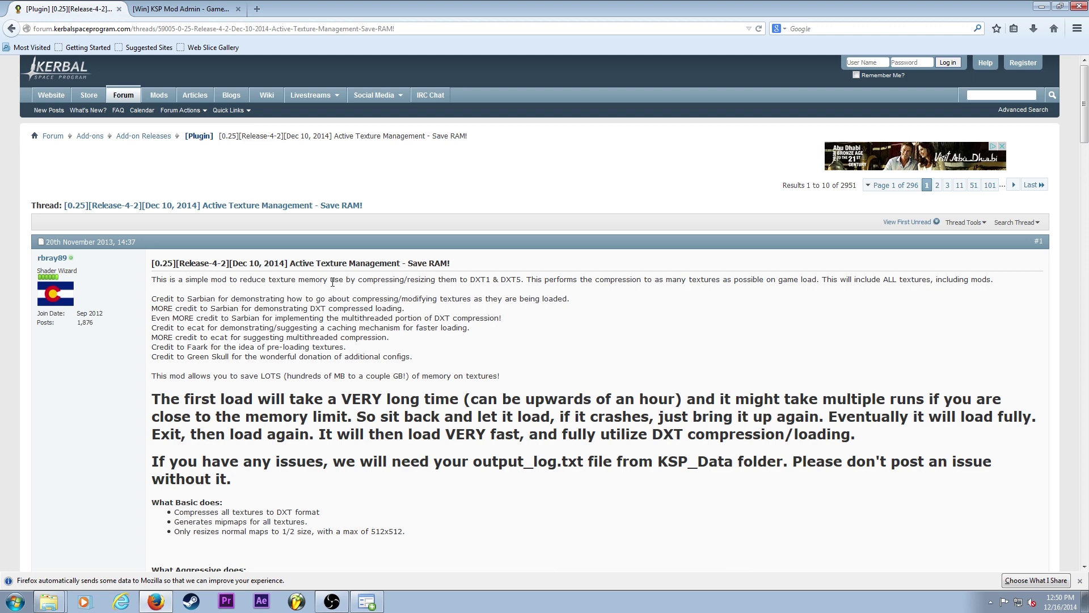
pyautogui.scroll(-6, 333, 282)
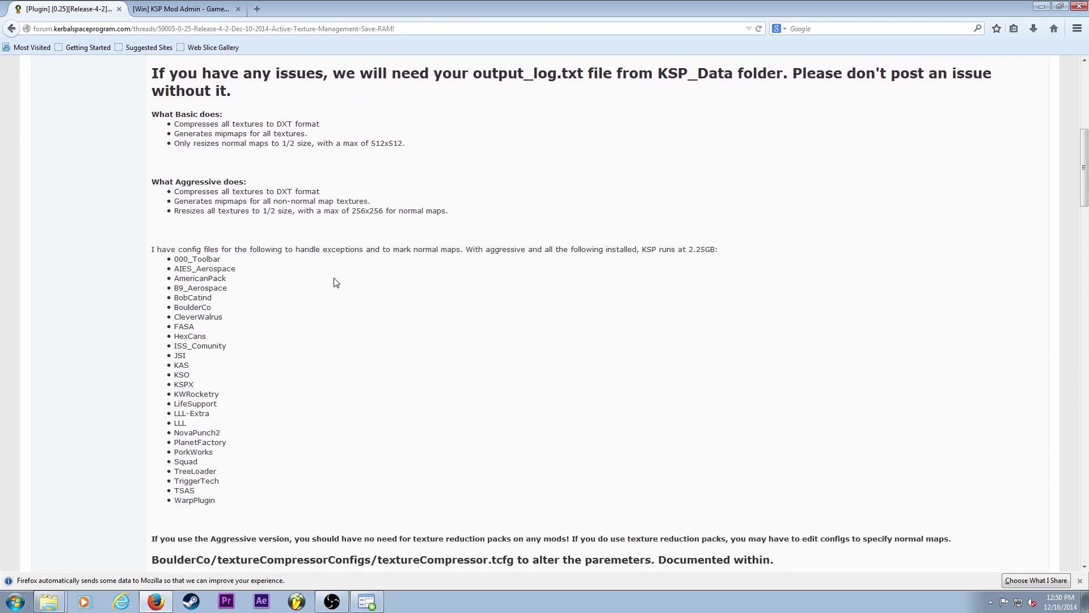
pyautogui.scroll(-2, 335, 286)
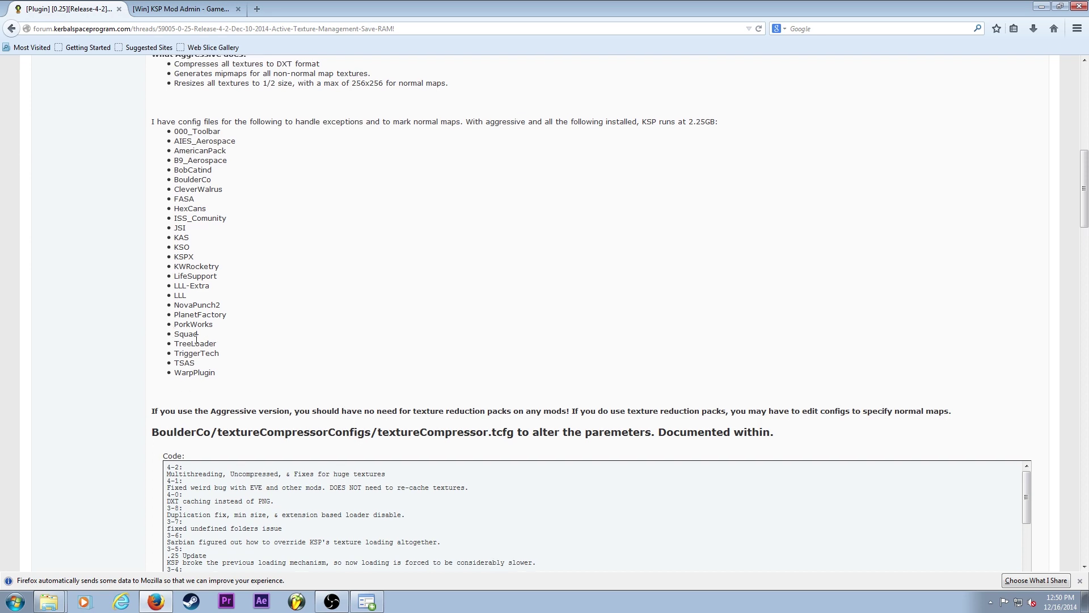
pyautogui.scroll(1, 208, 339)
pyautogui.scroll(2, 422, 383)
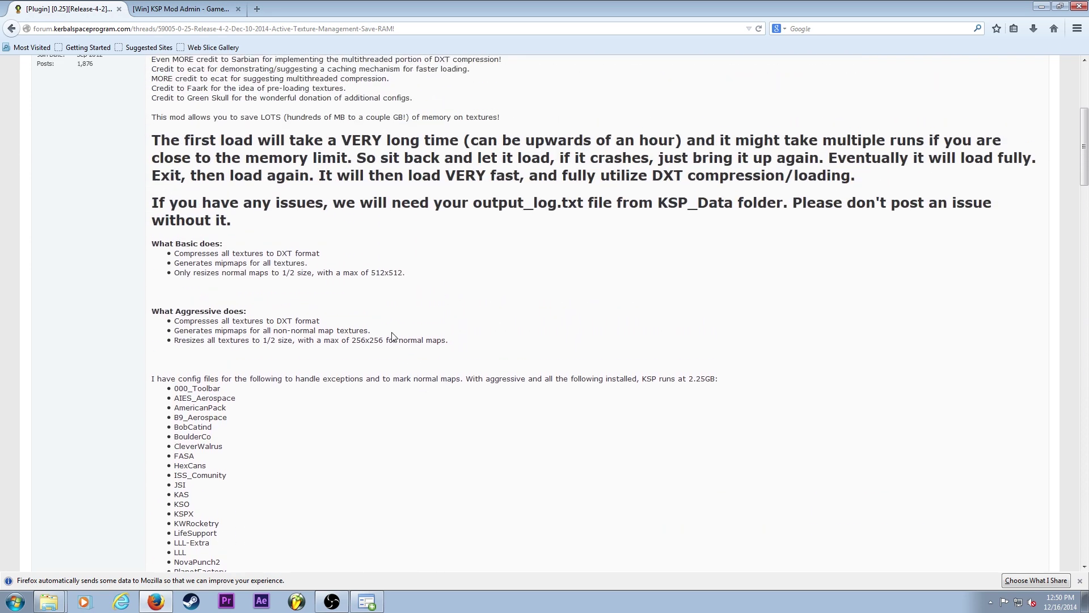
pyautogui.scroll(-4, 421, 392)
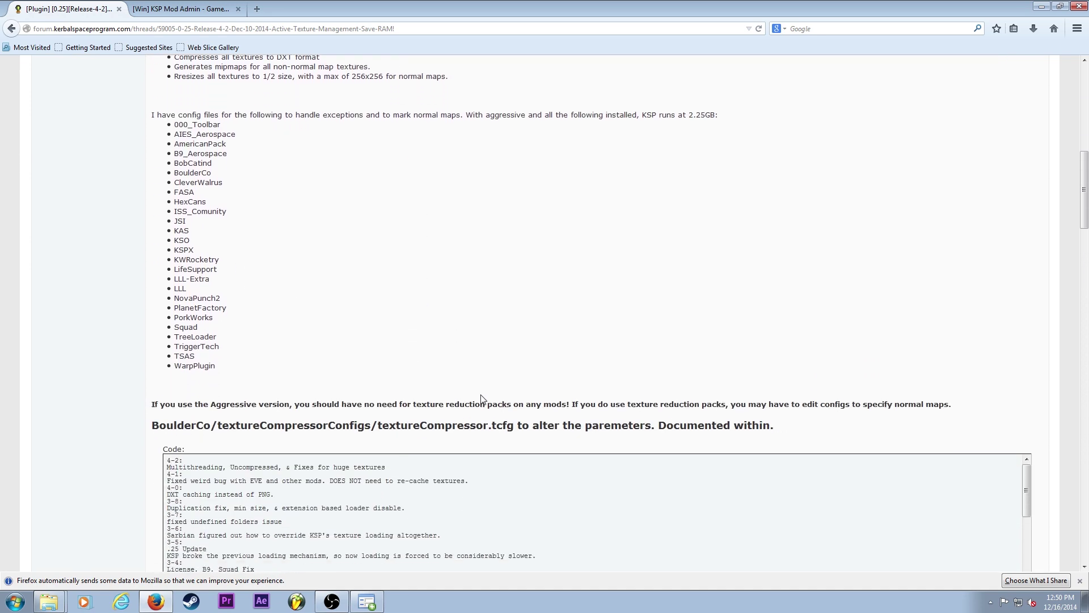
pyautogui.scroll(3, 480, 398)
pyautogui.scroll(6, 484, 404)
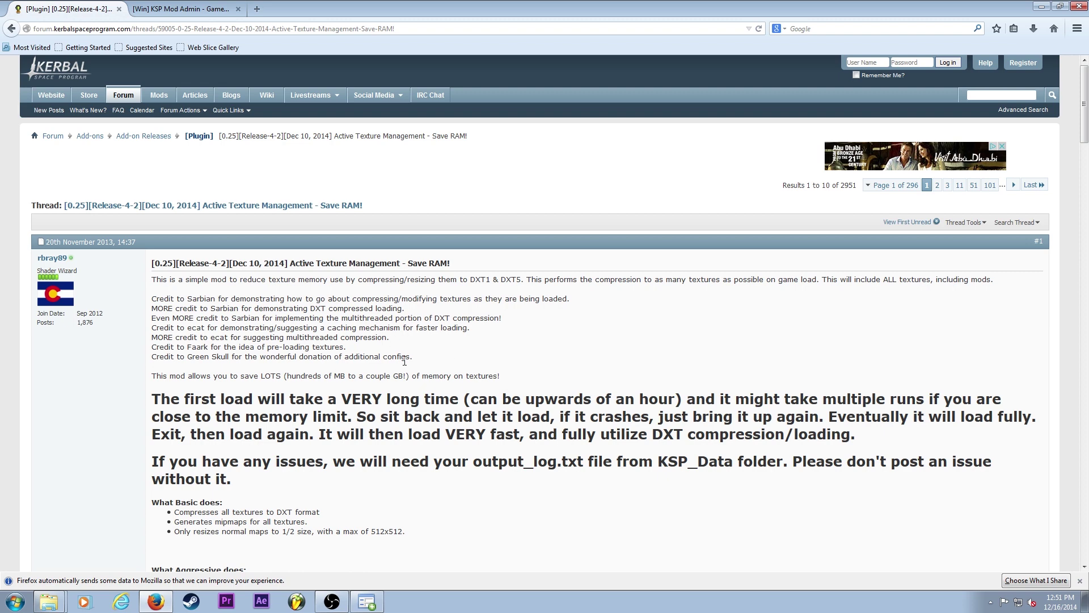
# Return to the Curse tab, then minimize KSP Mod Admin and Firefox to reveal the desktop.
pyautogui.click(177, 9)
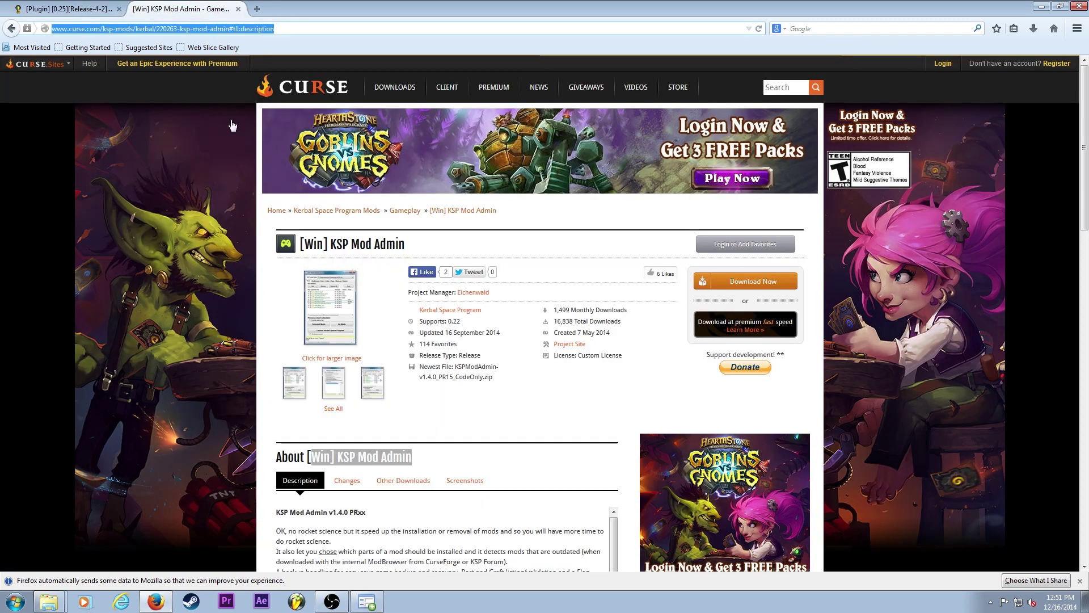
pyautogui.click(366, 603)
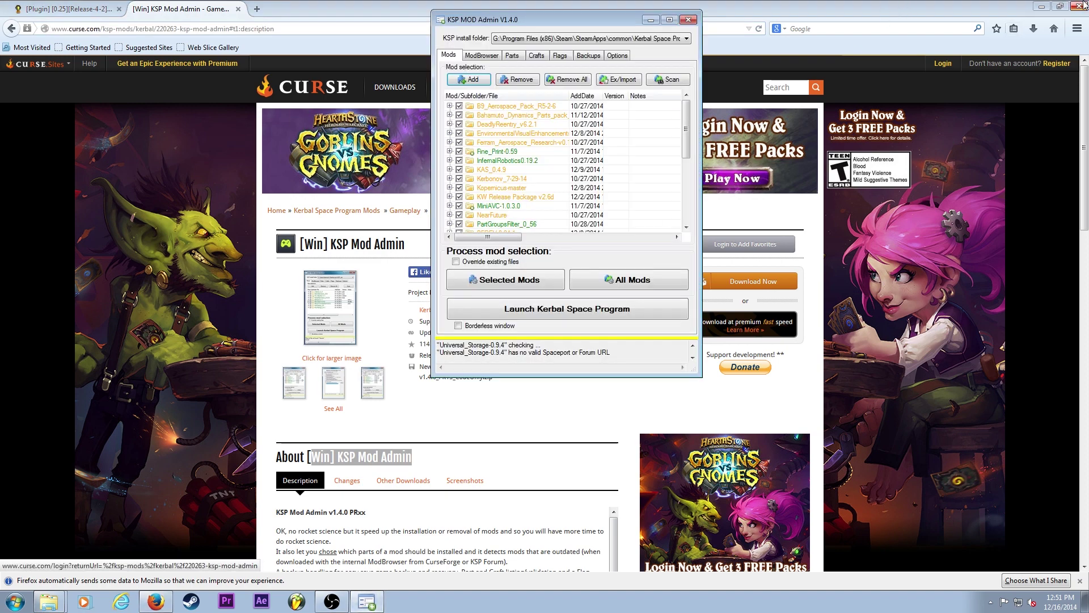
pyautogui.click(650, 21)
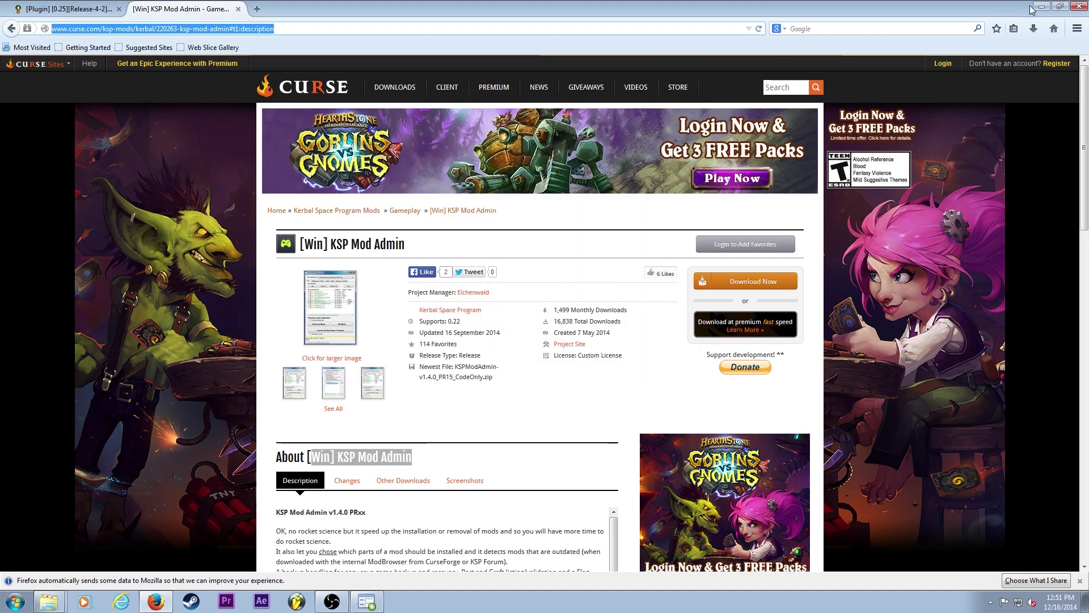
pyautogui.click(1041, 6)
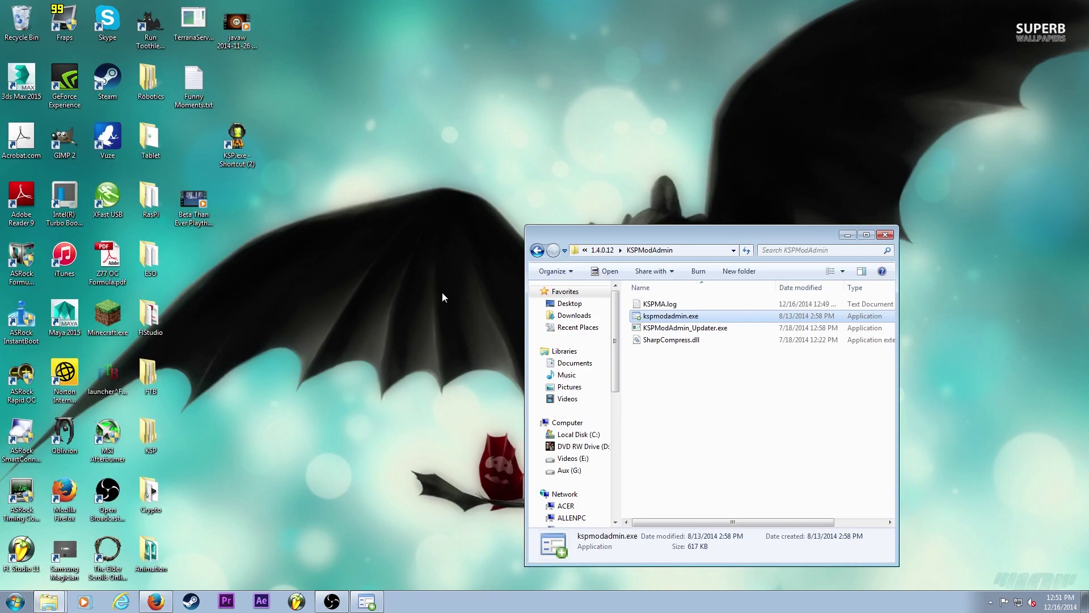
pyautogui.rightClick(238, 138)
# Check that the shortcut's Target ends in -force-opengl, then restore KSP Mod Admin.
pyautogui.click(289, 417)
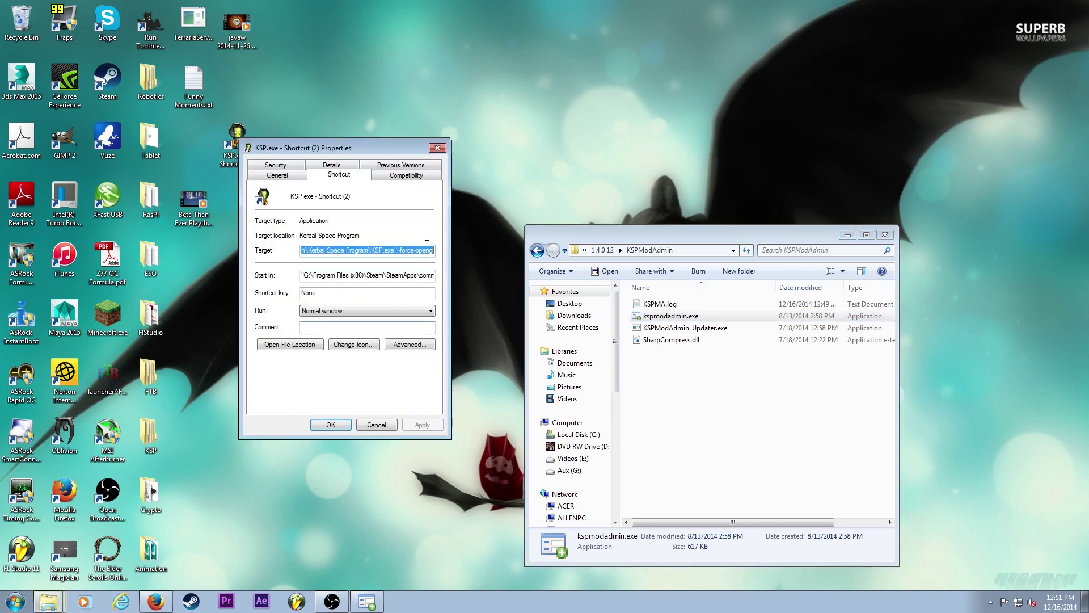
pyautogui.click(394, 251)
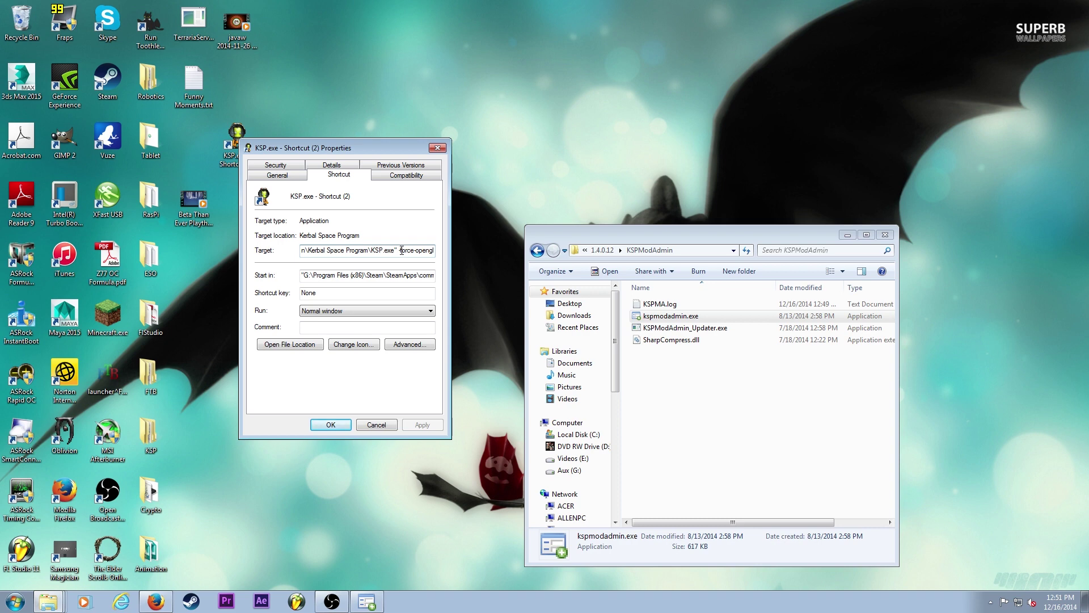
pyautogui.click(437, 149)
pyautogui.click(362, 602)
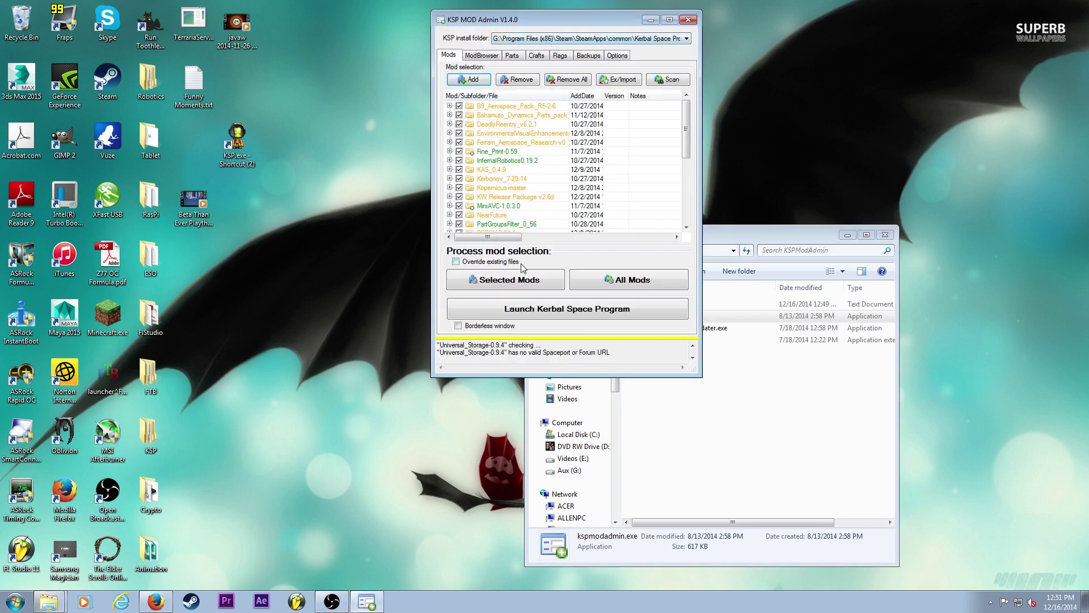
# Close KSP Mod Admin and the KSPModAdmin Explorer window.
pyautogui.click(688, 20)
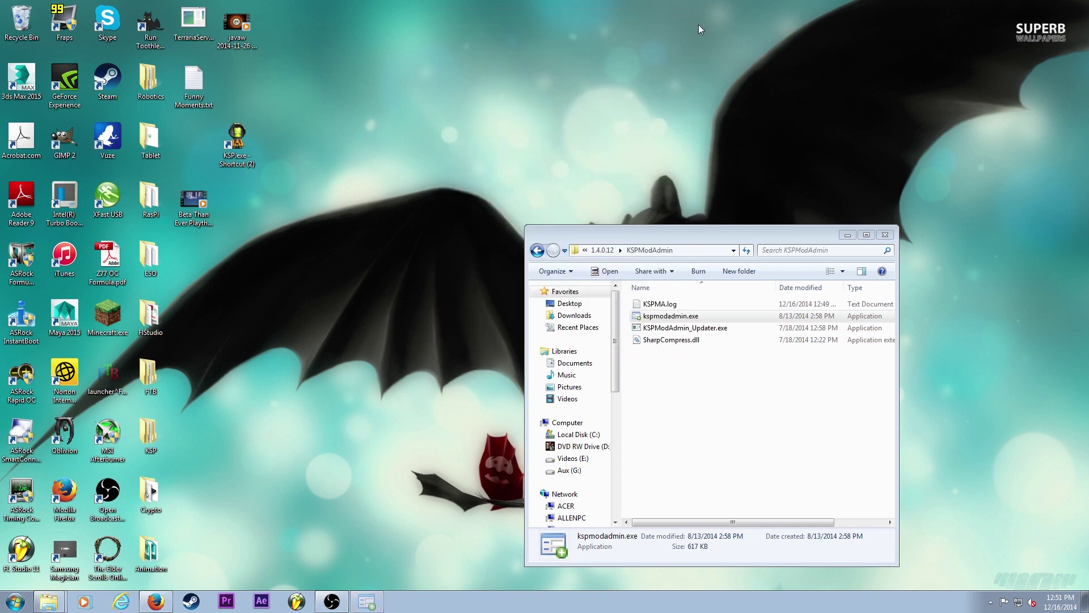
pyautogui.click(887, 236)
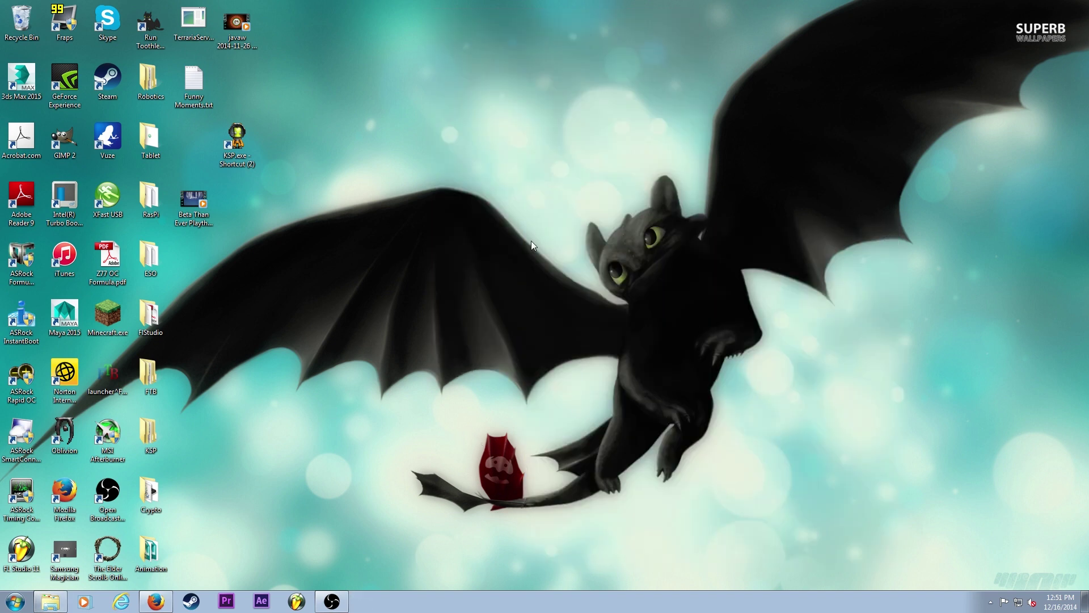